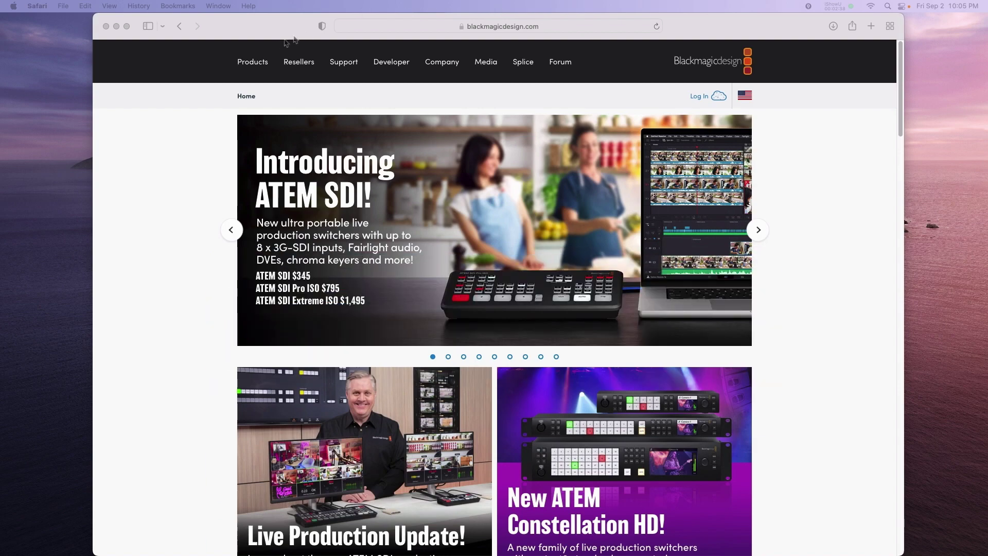
Go from Products to the DaVinci Resolve 18 page and choose a platform for the free download
left_click(256, 67)
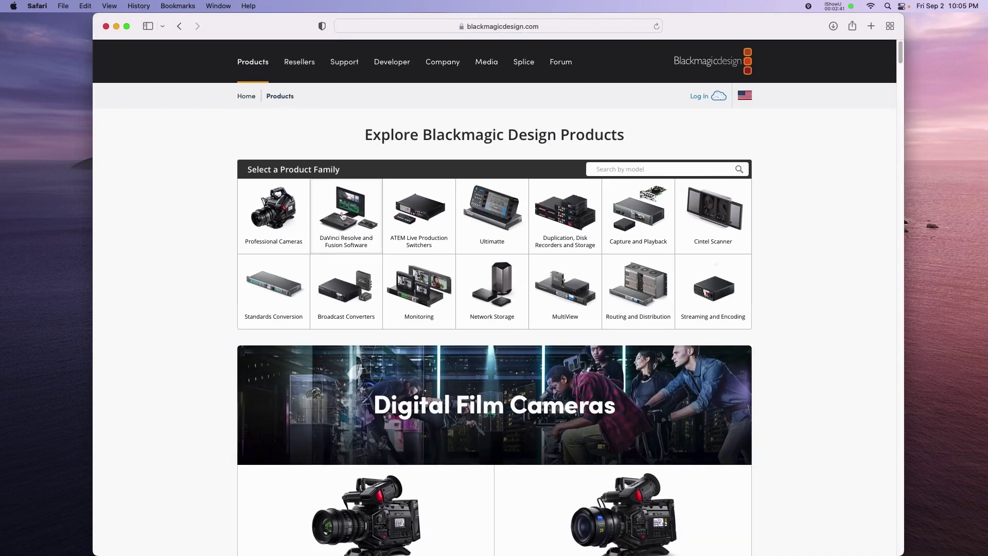
left_click(342, 215)
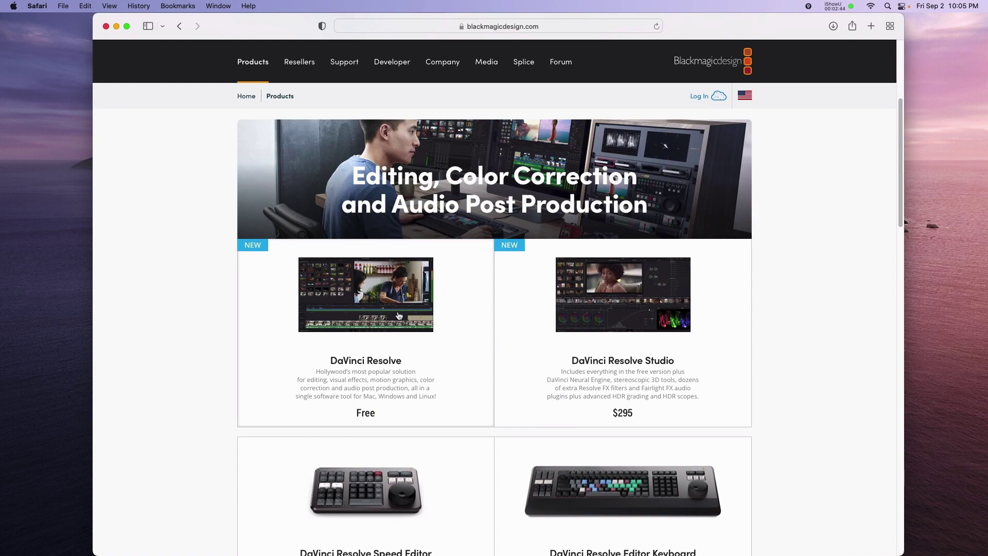
left_click(403, 315)
scroll(327, 459, "down", 4)
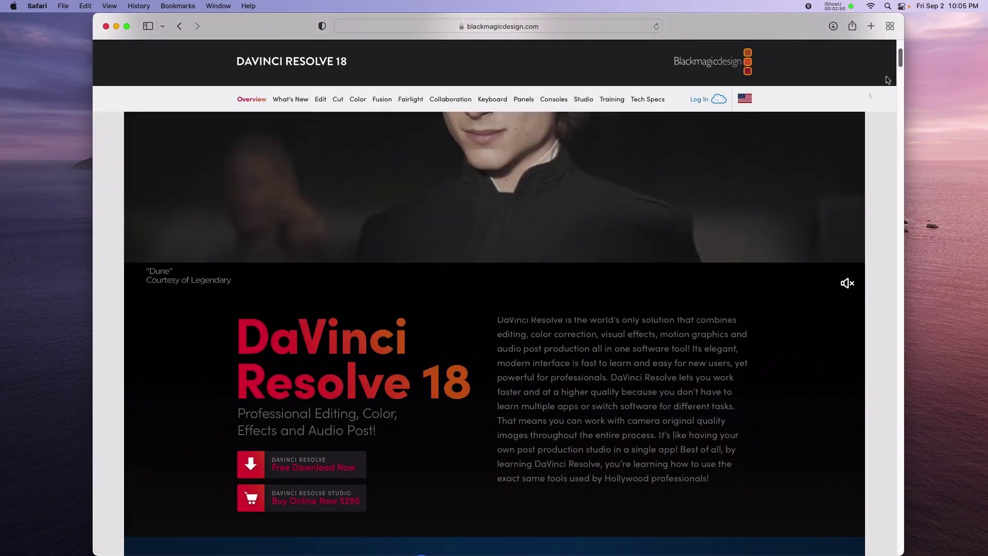
left_click(327, 464)
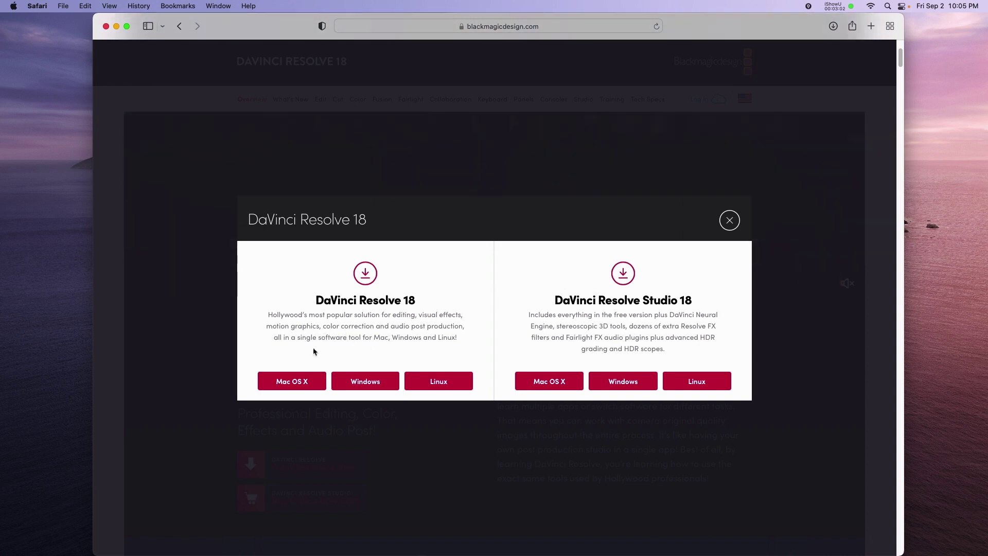
left_click(315, 386)
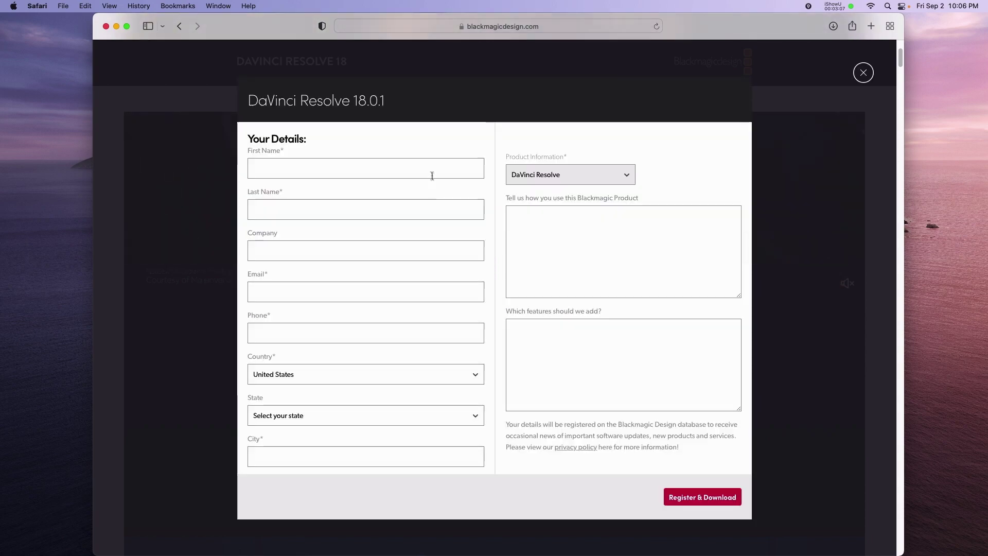
Begin filling in the registration form's first name field
left_click(432, 175)
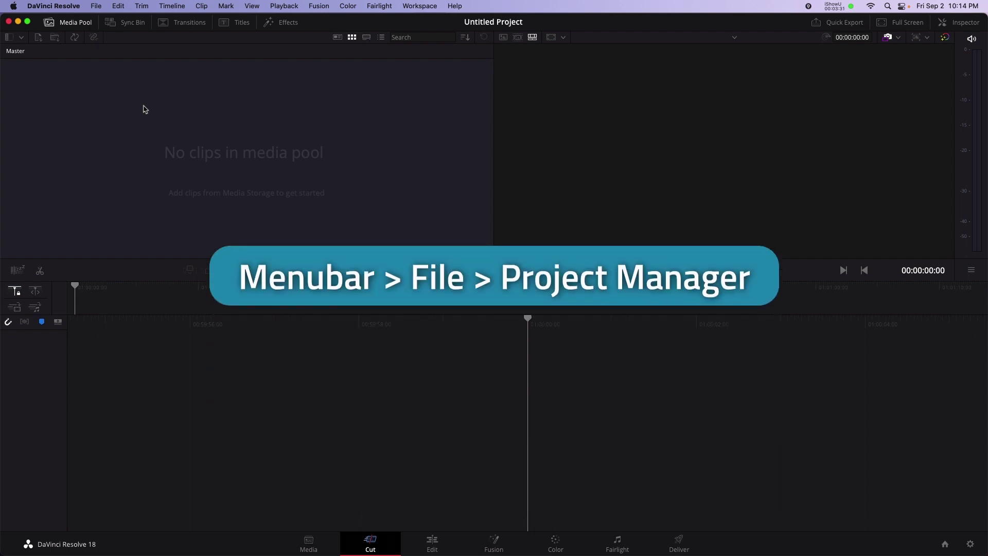
Create a new project named 'My Podcast' from the Project Manager
left_click(97, 5)
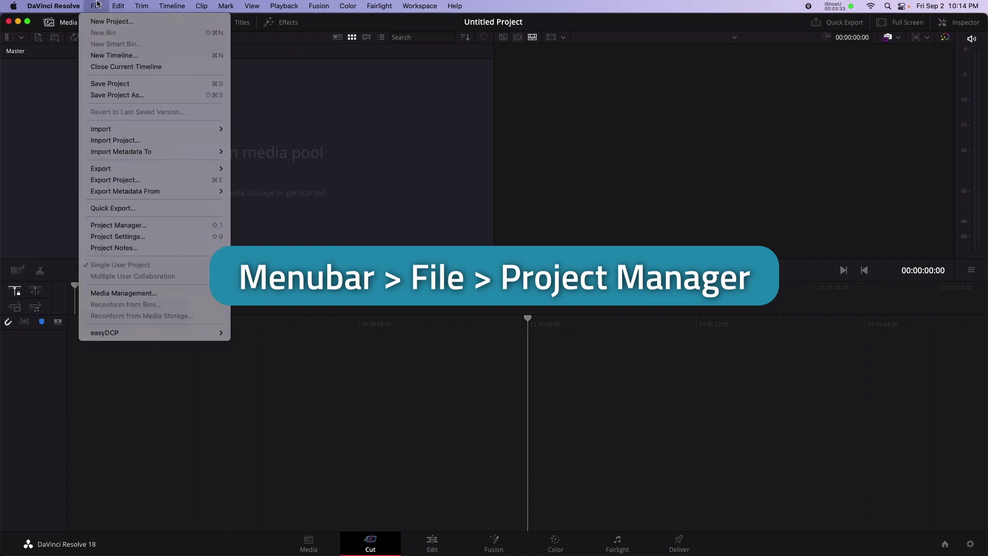
left_click(133, 229)
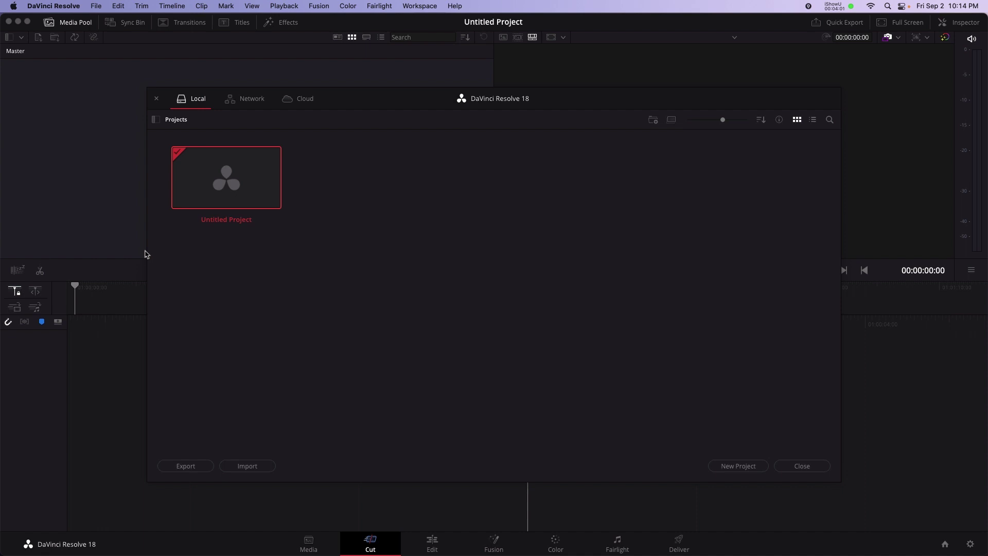
left_click(750, 468)
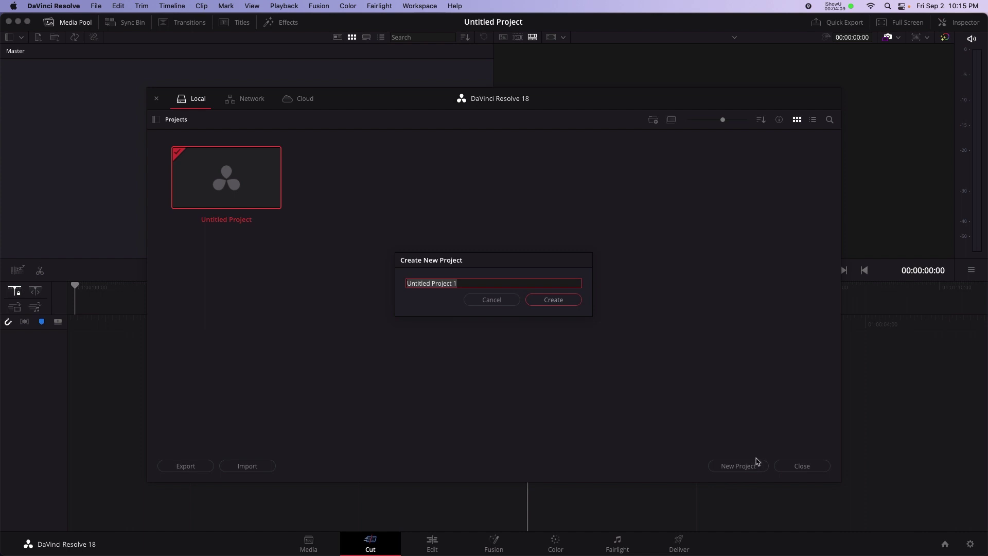
type("My Podcast")
left_click(566, 300)
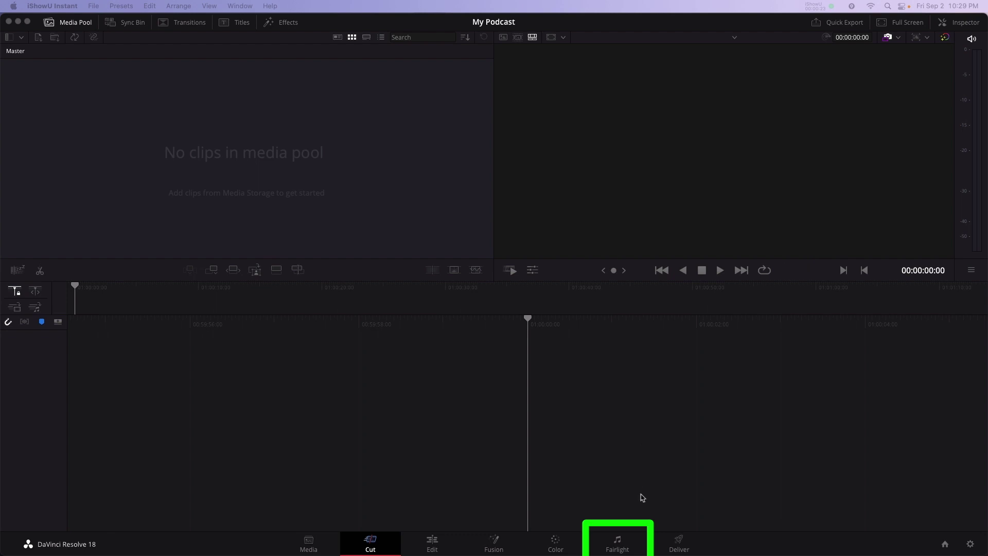
Show the Fairlight page with the empty Media Pool panel open
left_click(623, 546)
left_click(623, 546)
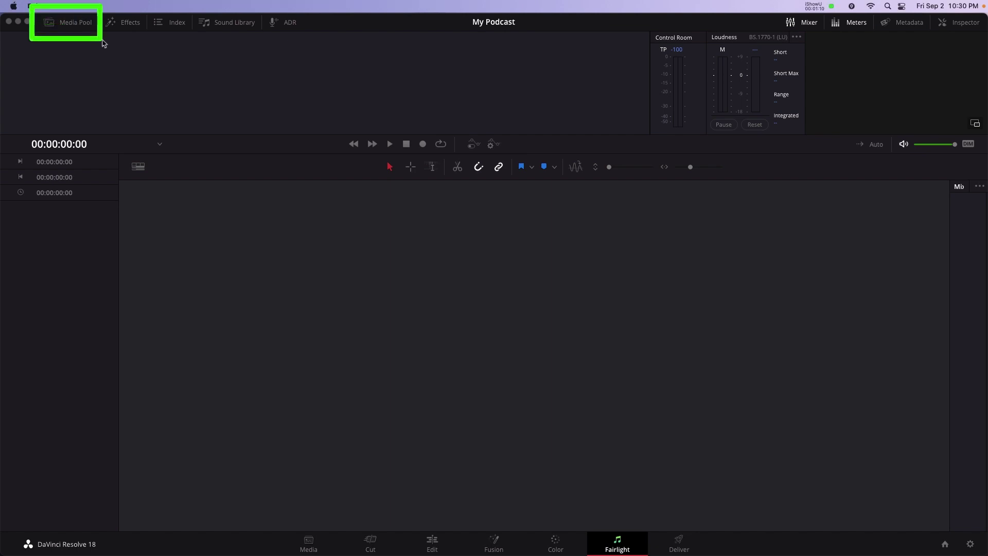
left_click(81, 26)
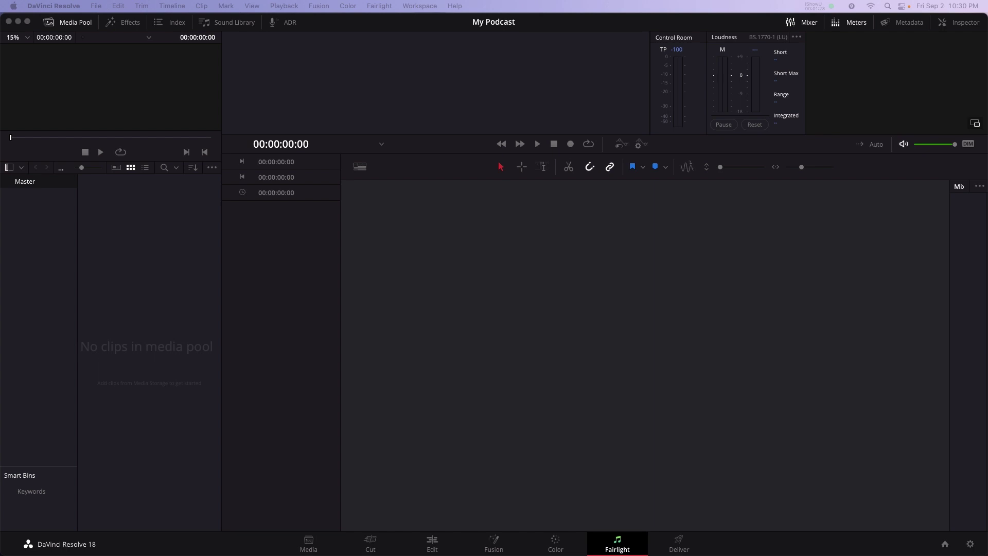
left_click(131, 268)
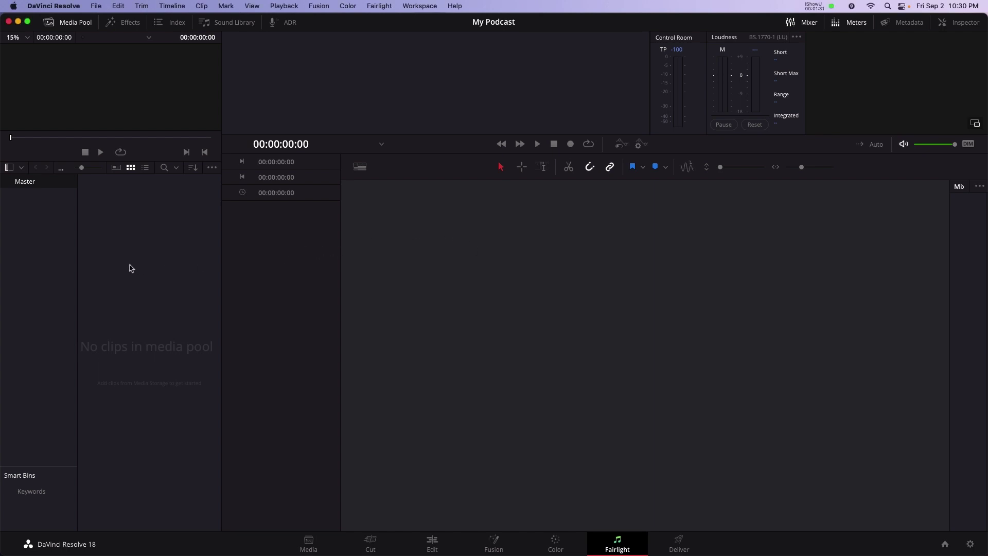
Add a new timeline named 'My Podcast' with one stereo audio track
left_click(96, 6)
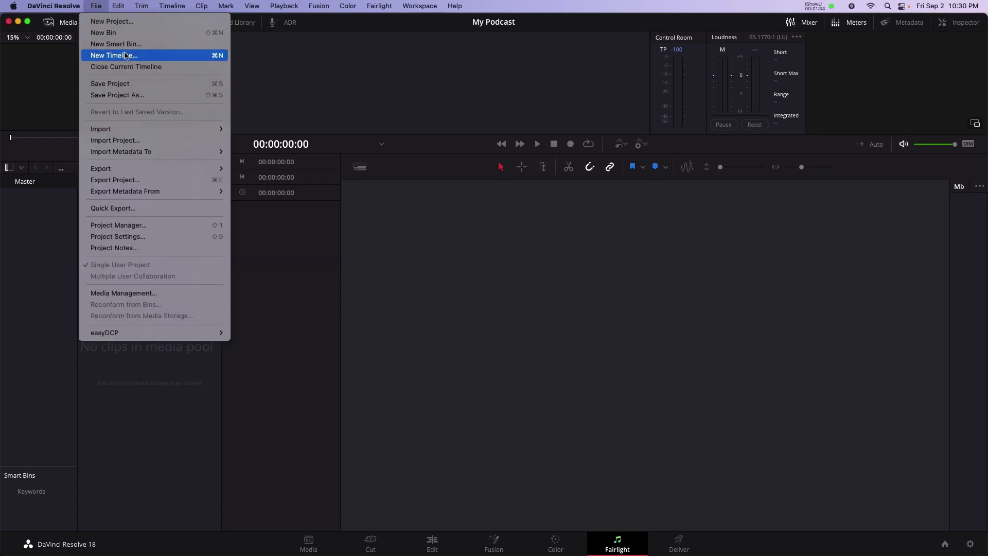
left_click(154, 57)
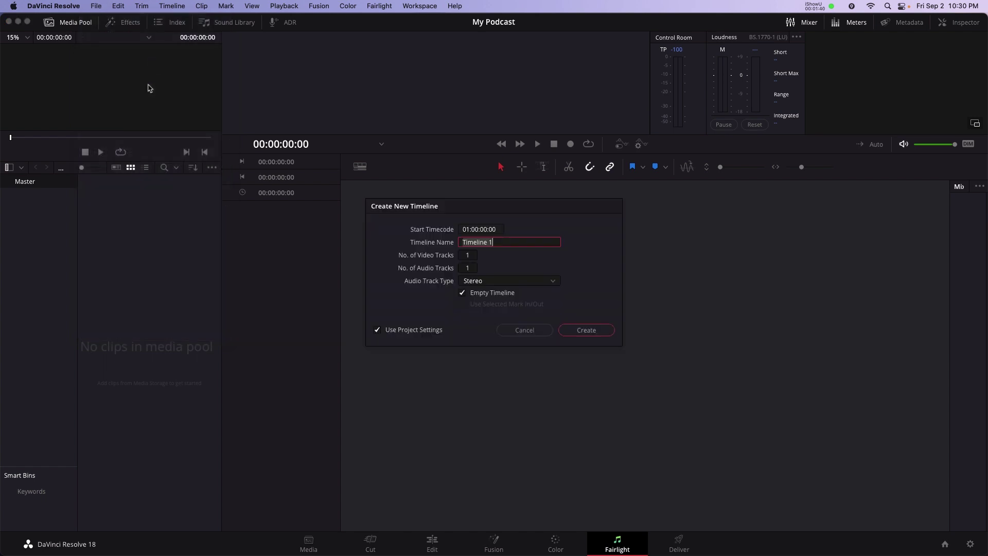
type("My Podcast")
key("Return")
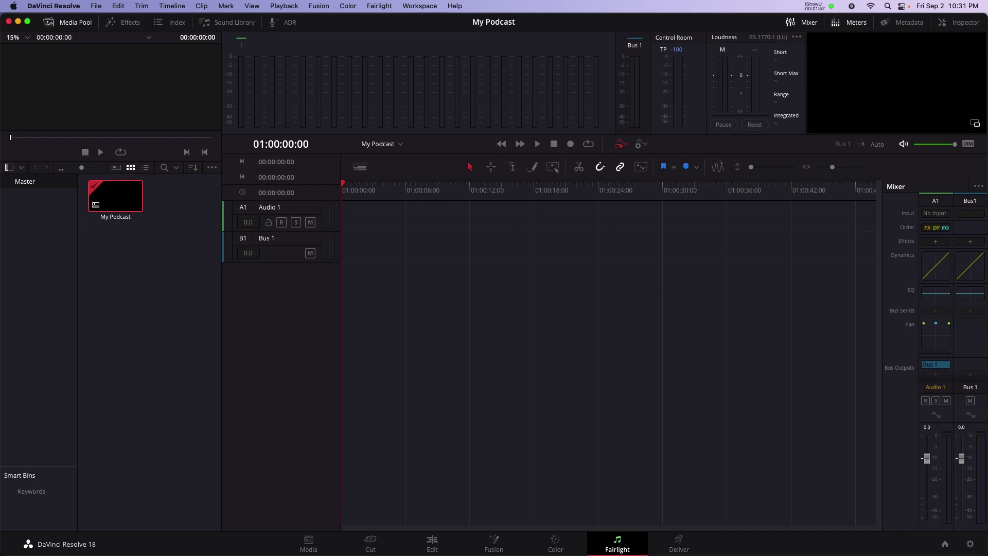
Import the MA_Samlight instrumental WAV from the Music folder into the media pool
left_click(170, 227)
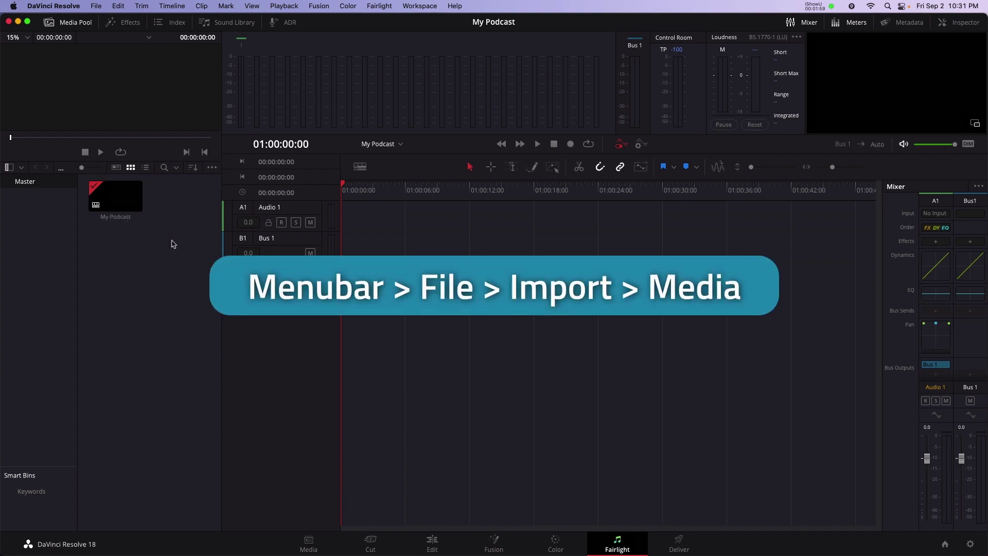
left_click(103, 8)
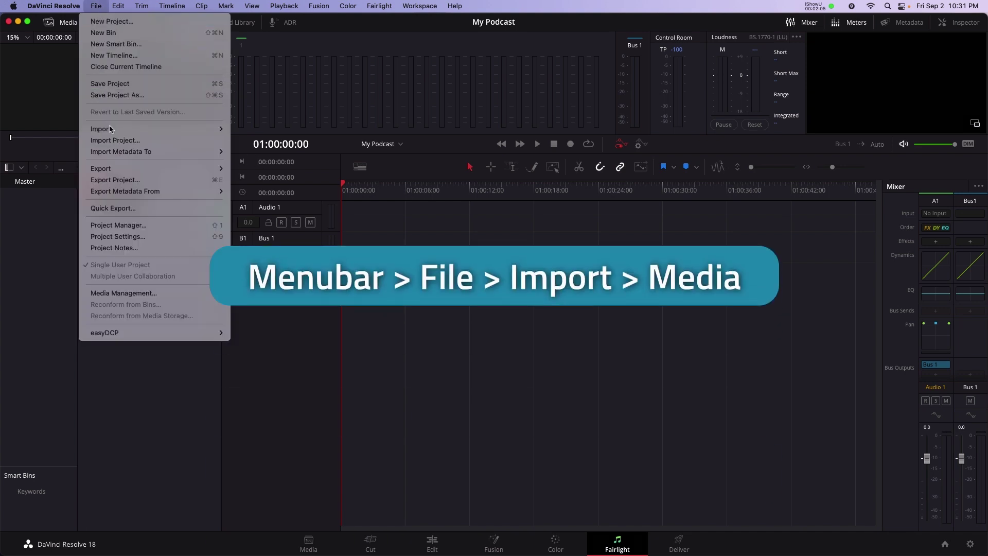
mouse_move(189, 129)
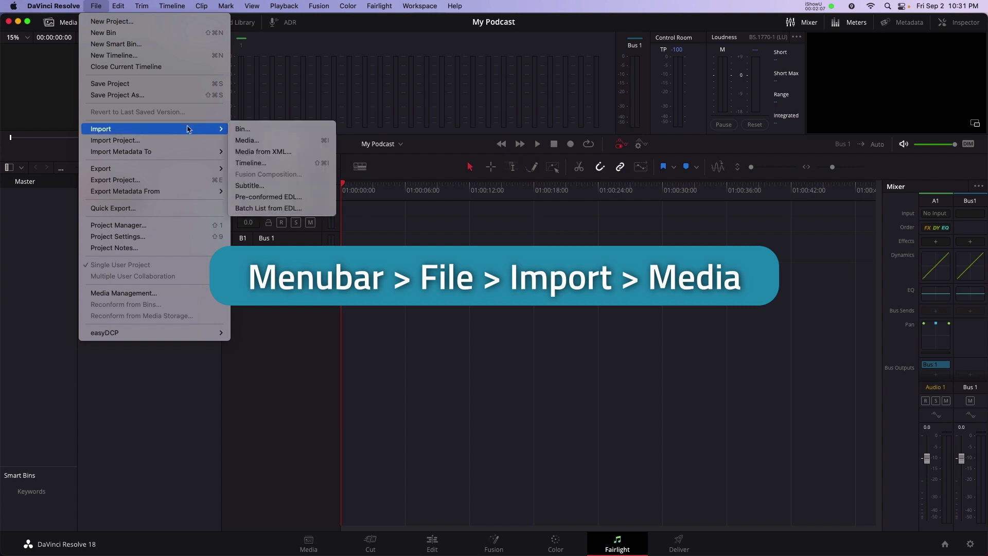
left_click(304, 144)
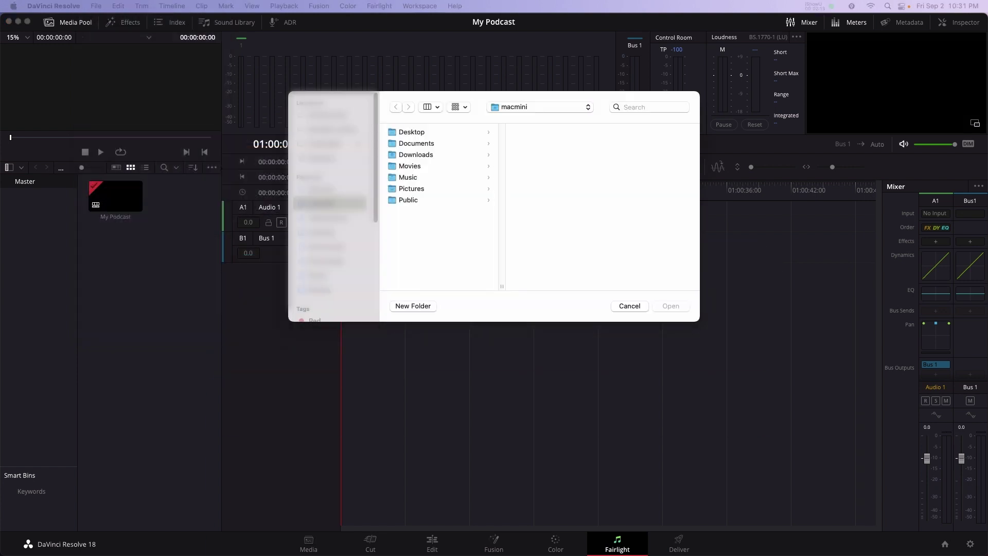
type("mu")
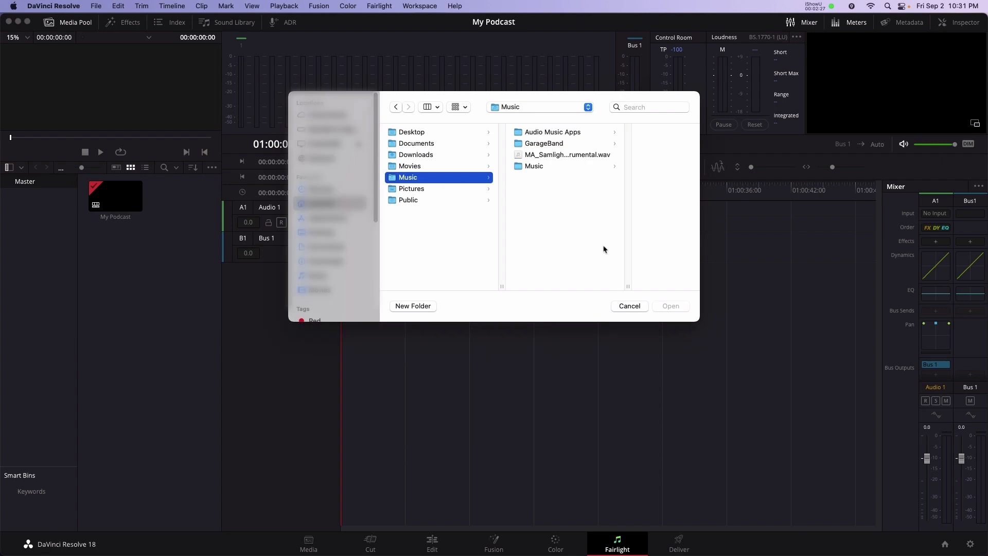
double_click(588, 157)
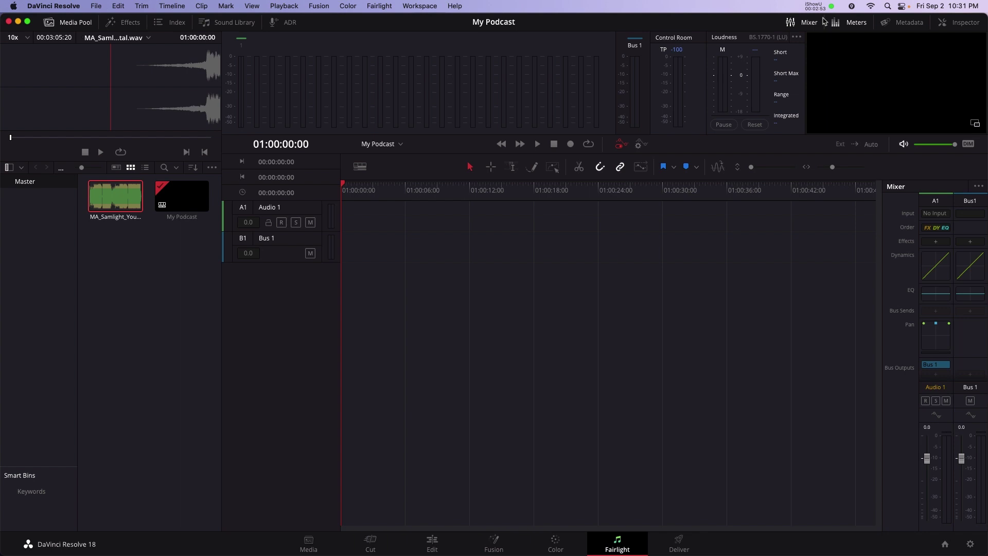
Place the Samlight instrumental on Audio 1 at 01:00:00:00 and play it back briefly
left_click_drag(124, 200, 347, 233)
key("space")
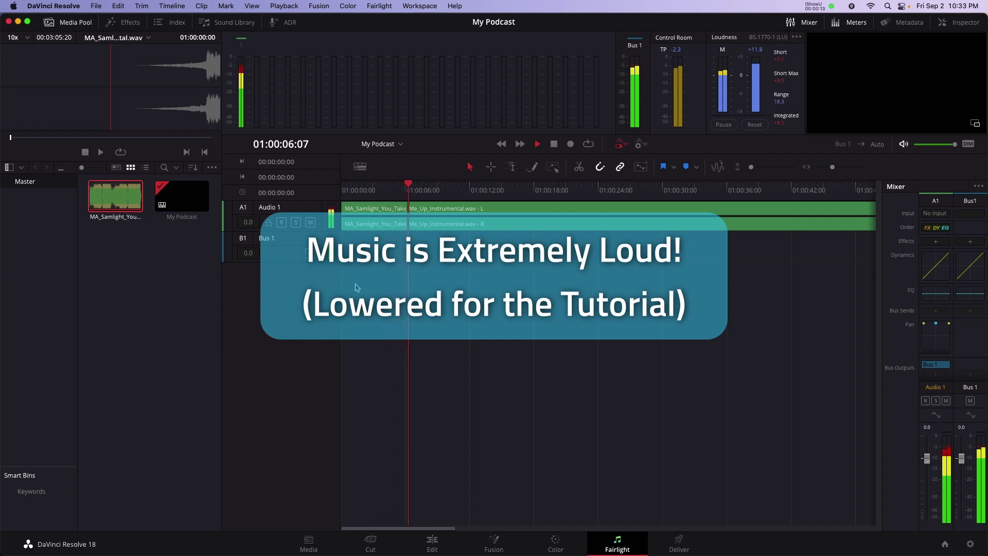
key("space")
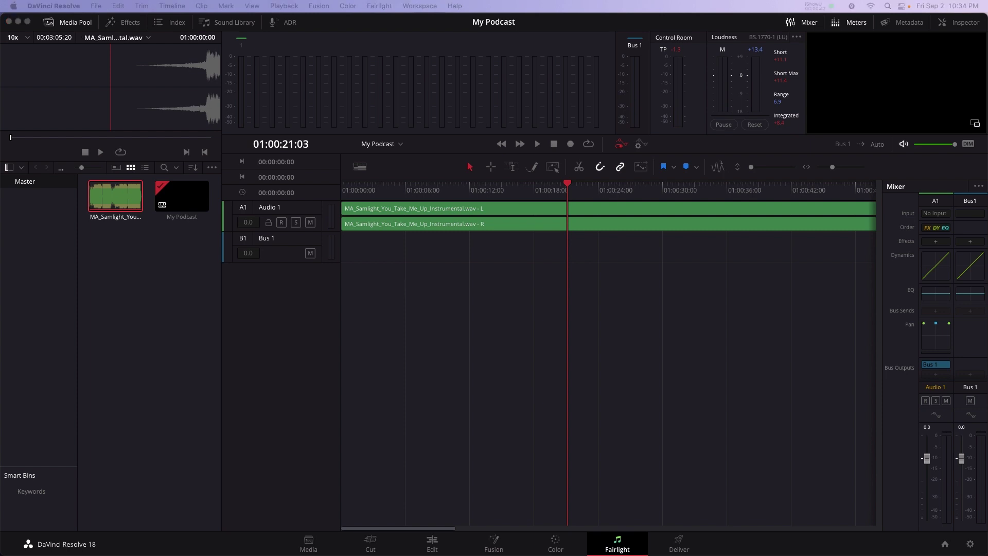
mouse_move(899, 400)
left_mouse_down()
mouse_move(938, 516)
mouse_move(960, 533)
left_mouse_up()
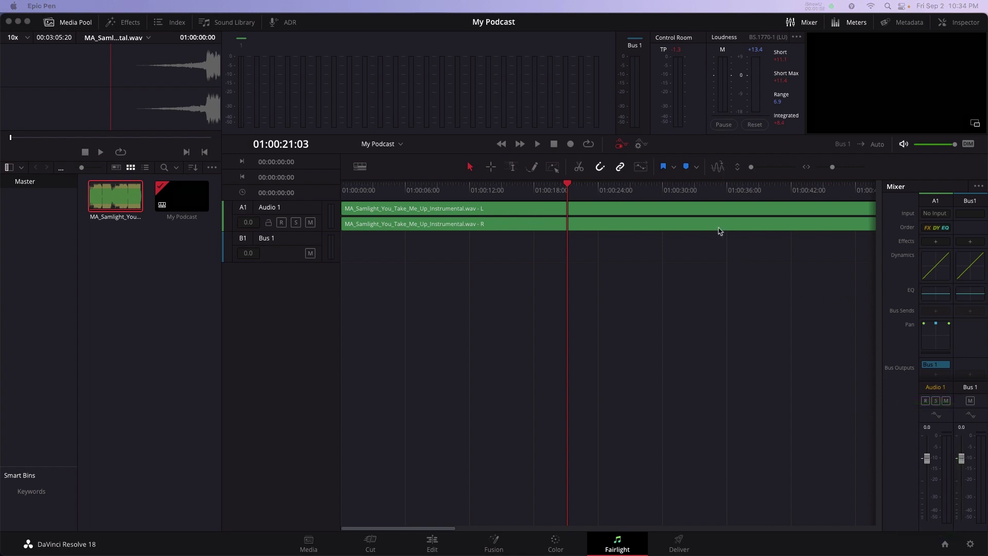
Lower the selected music clip's Inspector volume to -12.67 dB during playback
left_click(692, 226)
left_click_drag(928, 5, 984, 38)
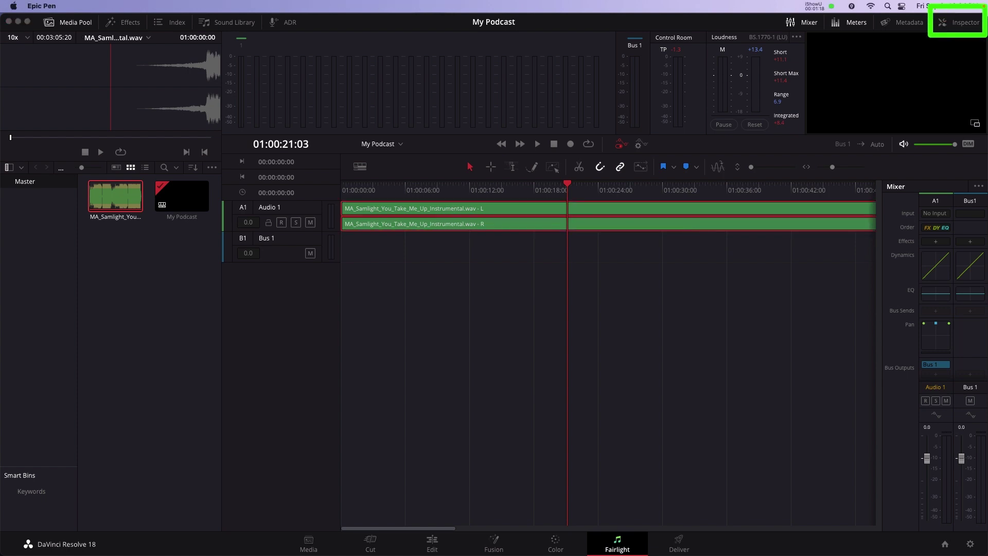
left_click(961, 24)
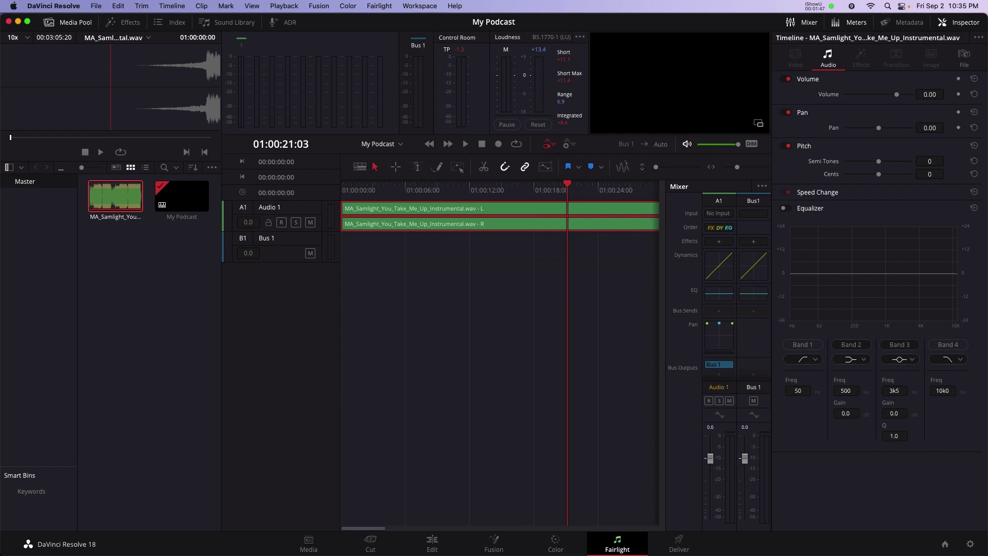
left_click_drag(690, 410, 744, 537)
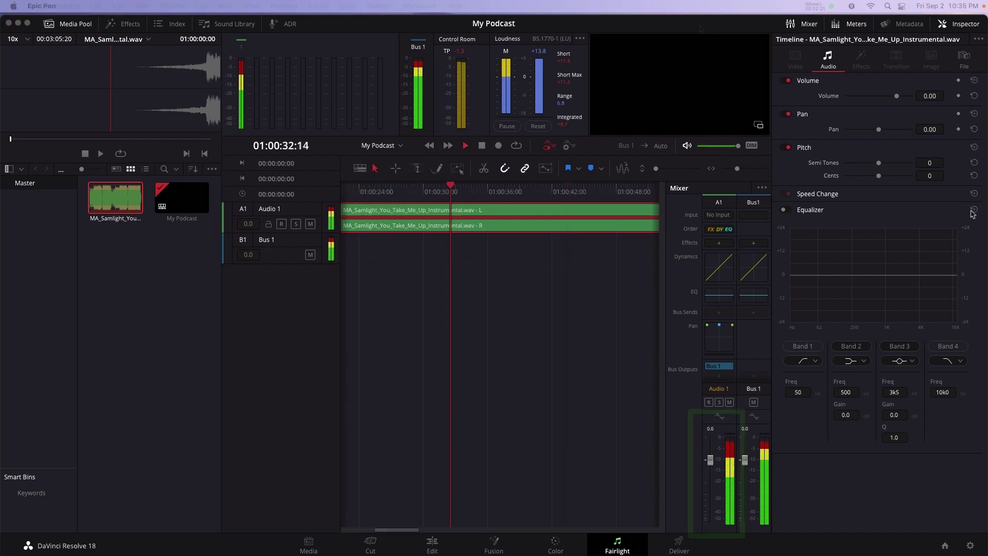
mouse_move(778, 71)
left_mouse_down()
mouse_move(974, 119)
mouse_move(975, 110)
left_mouse_up()
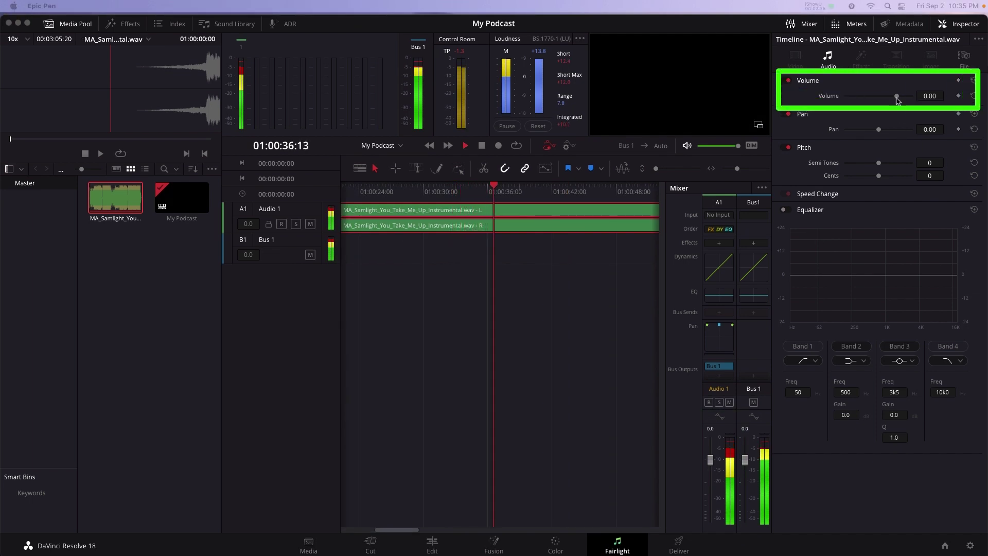
left_click_drag(897, 98, 889, 100)
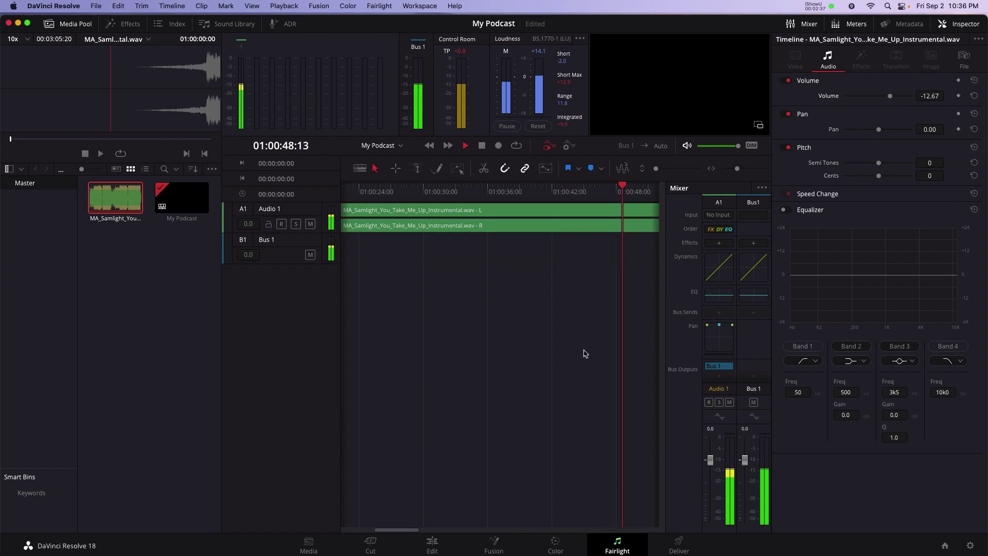
Stop playback and enlarge Audio 1 so its left and right waveforms show clearly
key("space")
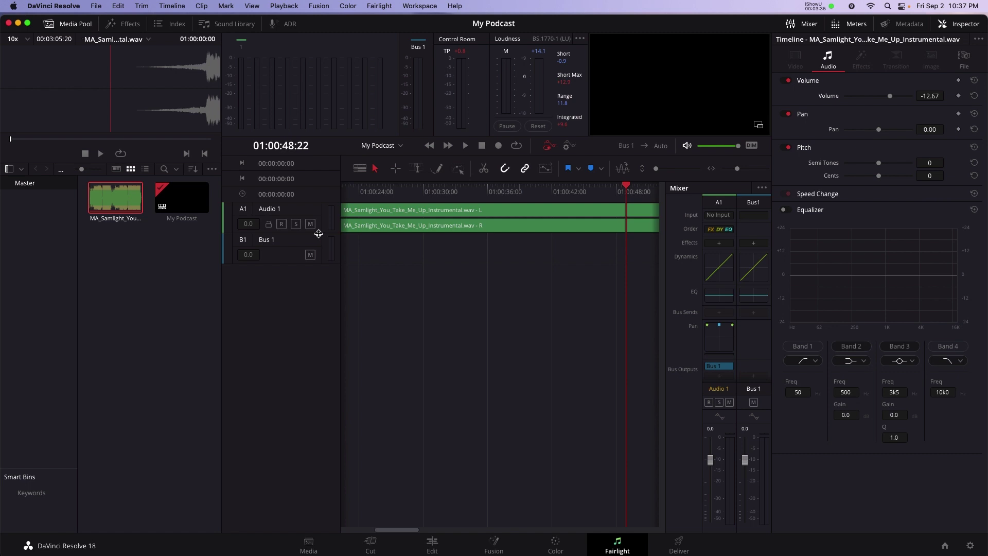
left_click_drag(319, 233, 338, 395)
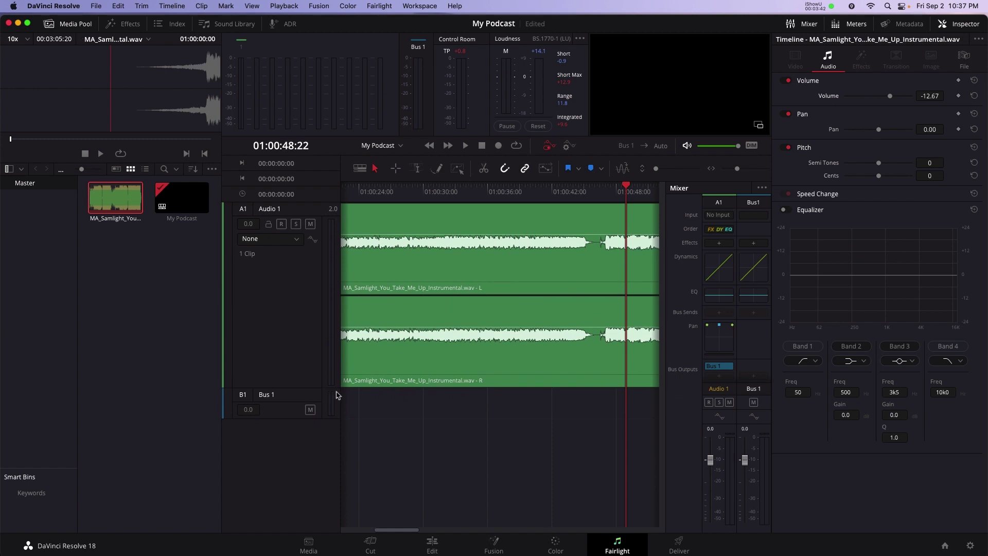
Set a moderate track height and zoom the timeline out to show the first 1:40
mouse_move(630, 156)
left_mouse_down()
mouse_move(640, 168)
mouse_move(714, 181)
left_mouse_up()
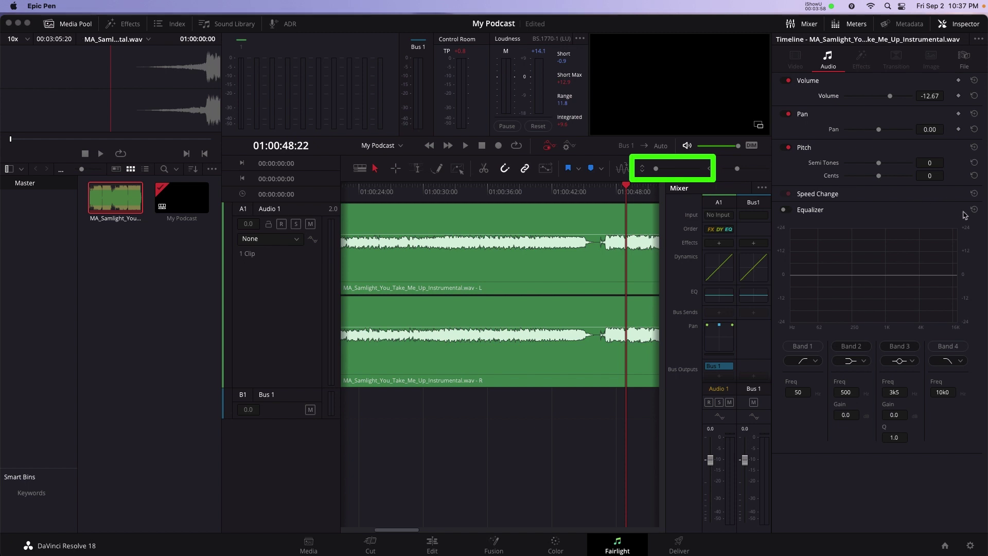
left_click(673, 170)
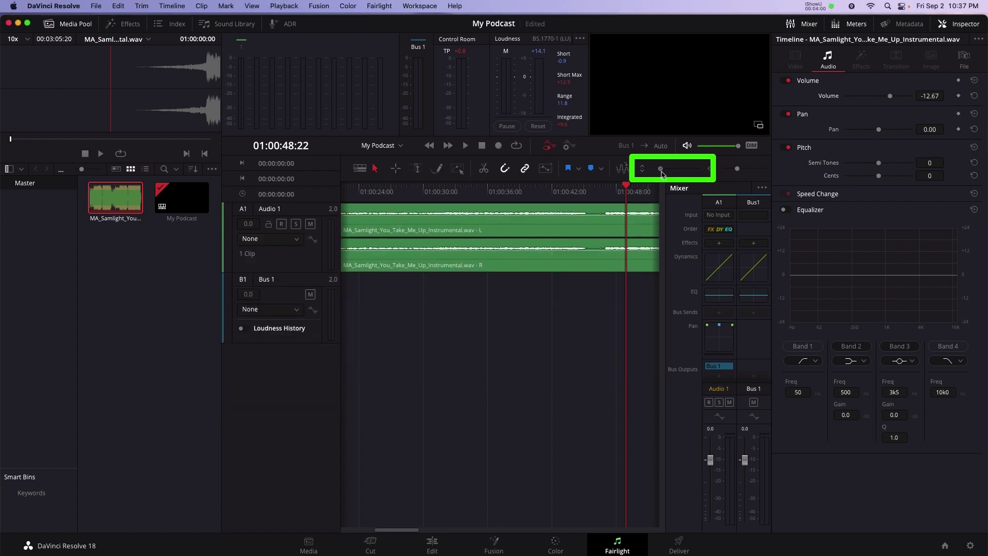
left_click_drag(674, 176, 670, 175)
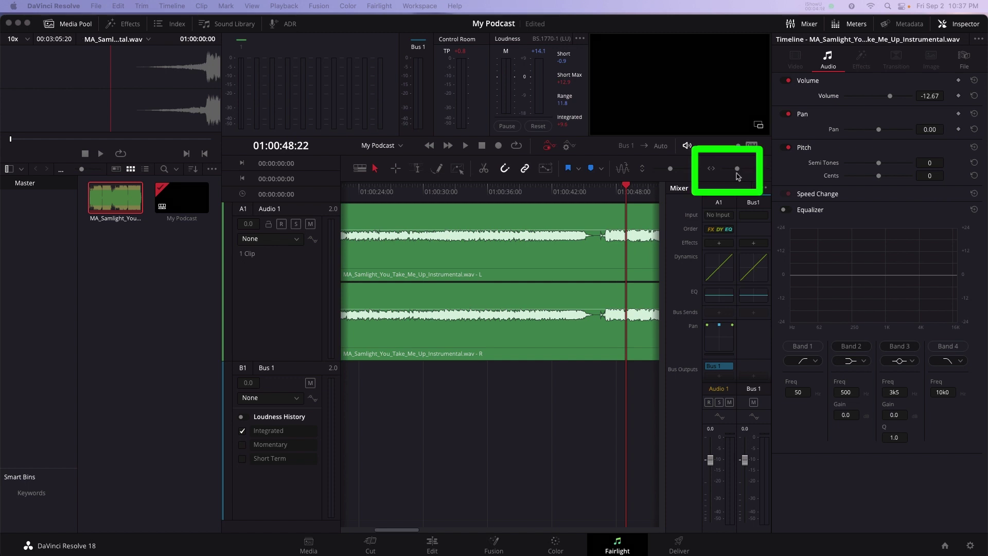
left_click_drag(738, 170, 735, 169)
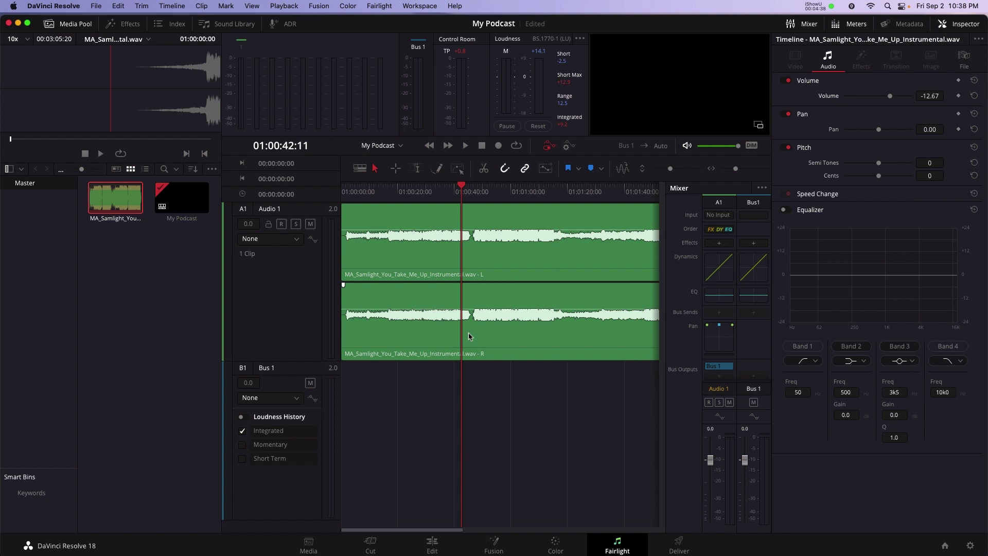
Scrub and play through the Samlight music to locate its brief pause
left_click_drag(481, 191, 456, 191)
key("space")
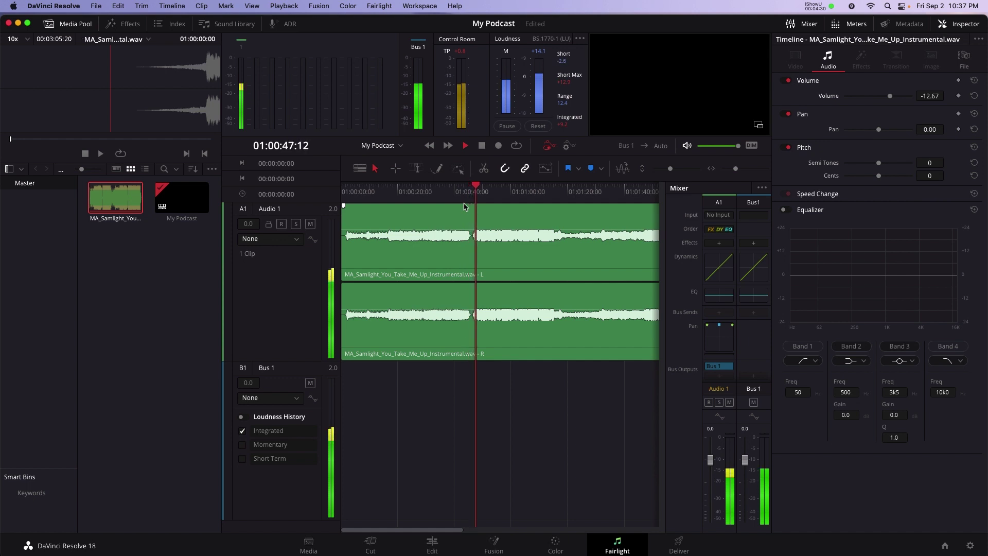
key("space")
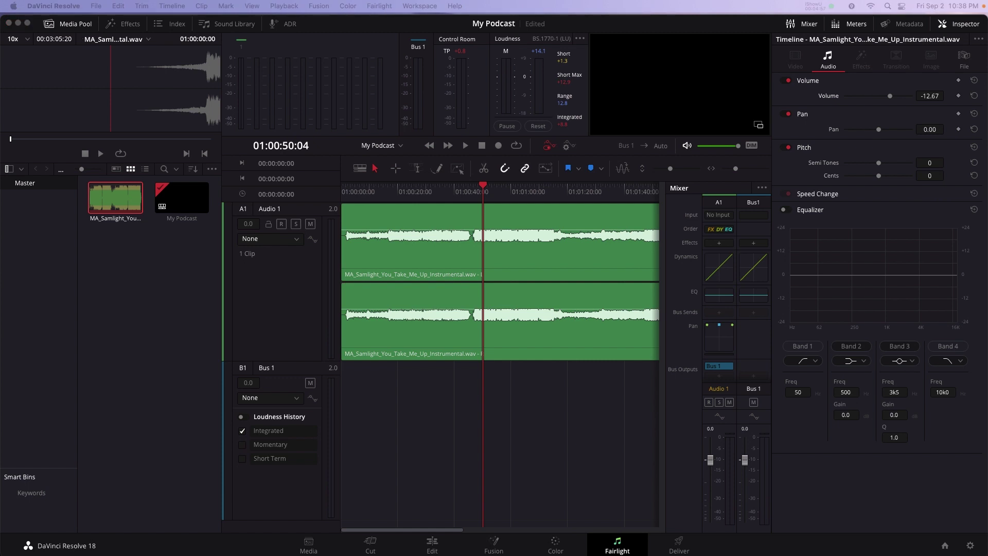
mouse_move(320, 184)
left_mouse_down()
mouse_move(487, 325)
mouse_move(485, 379)
left_mouse_up()
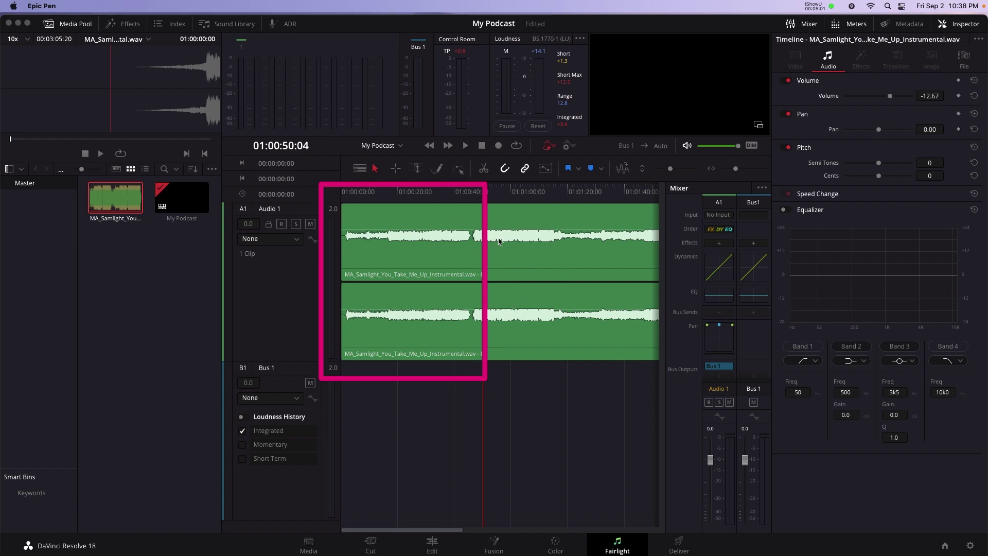
key("ctrl+shift+c")
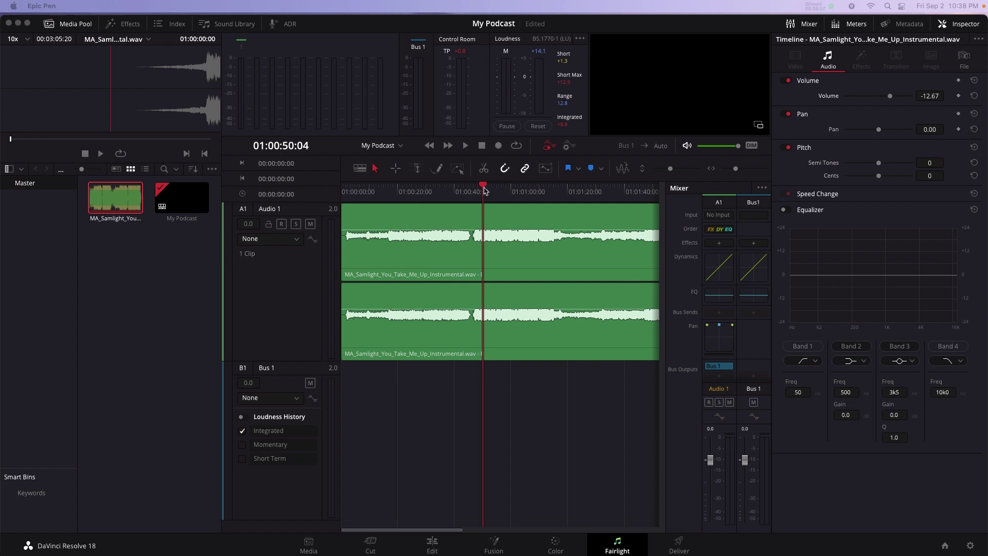
Zoom in and park the playhead exactly on the quiet gap at 01:00:46:10
left_click_drag(483, 191, 472, 203)
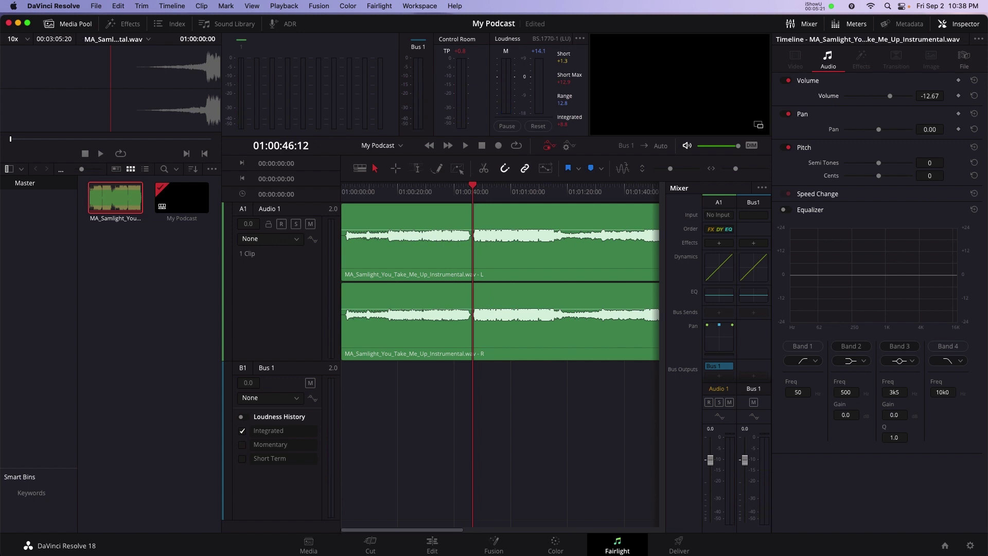
mouse_move(699, 158)
left_mouse_down()
mouse_move(776, 182)
mouse_move(743, 175)
left_mouse_up()
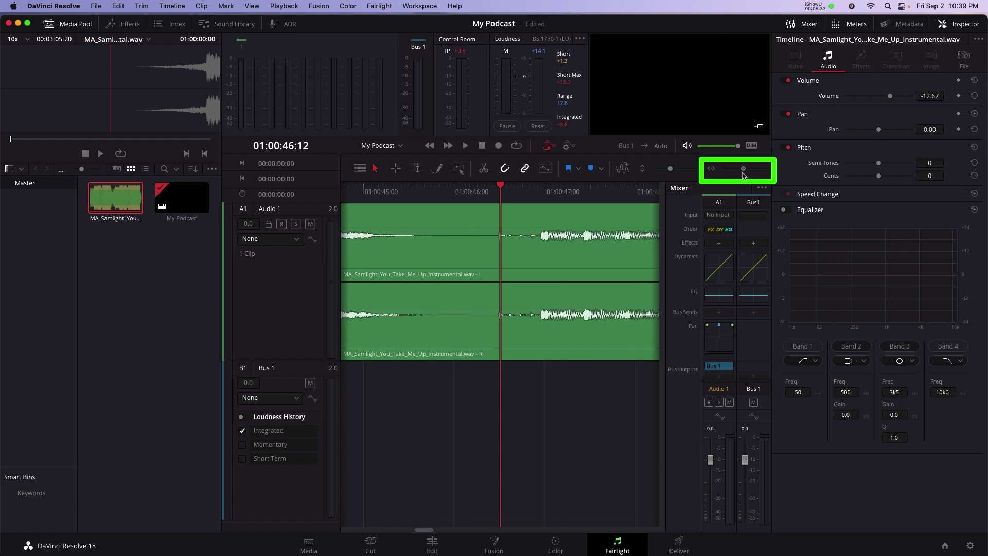
left_click(497, 192)
left_click_drag(497, 193, 495, 193)
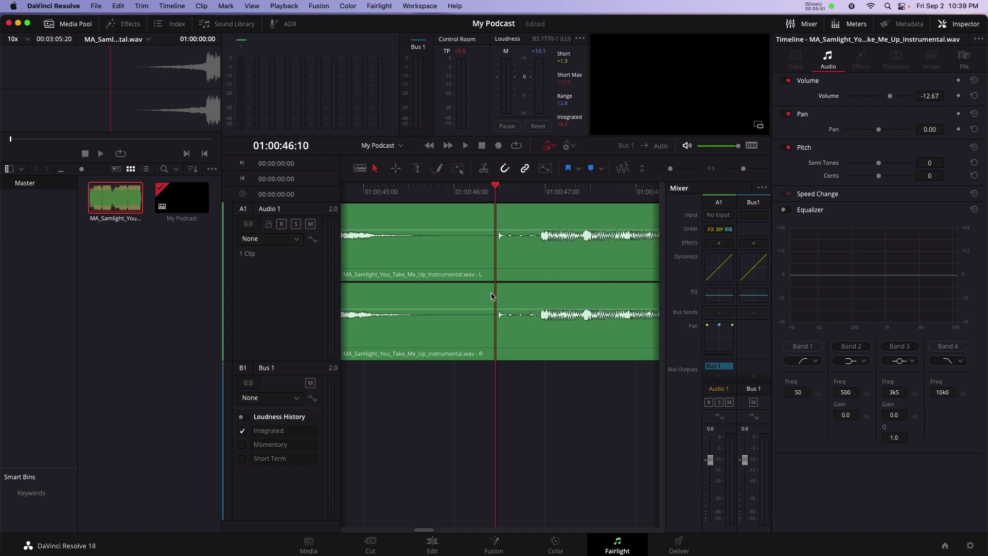
left_click_drag(464, 154, 502, 184)
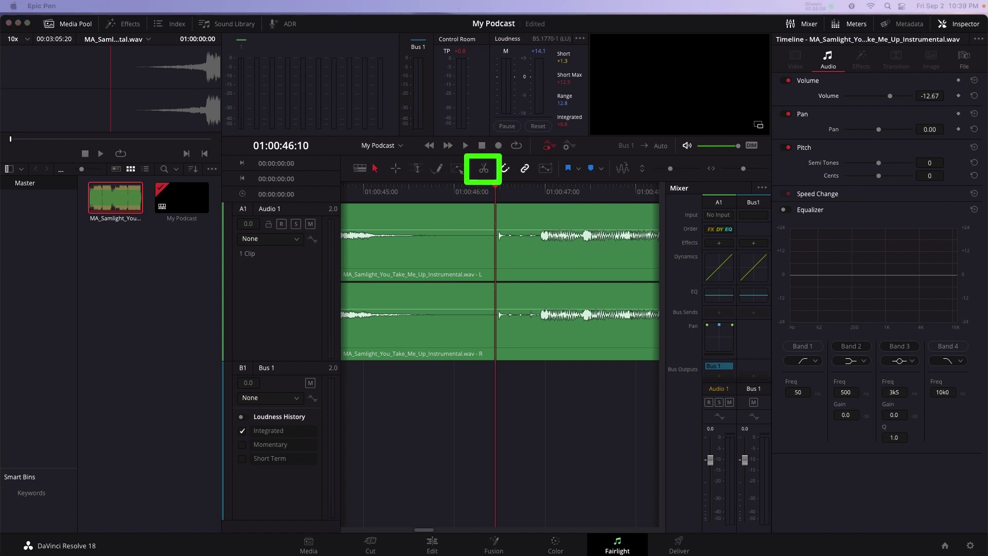
Split the music at 01:00:46:10, delete the portion before the cut, and save
left_click(483, 168)
key("super+minus")
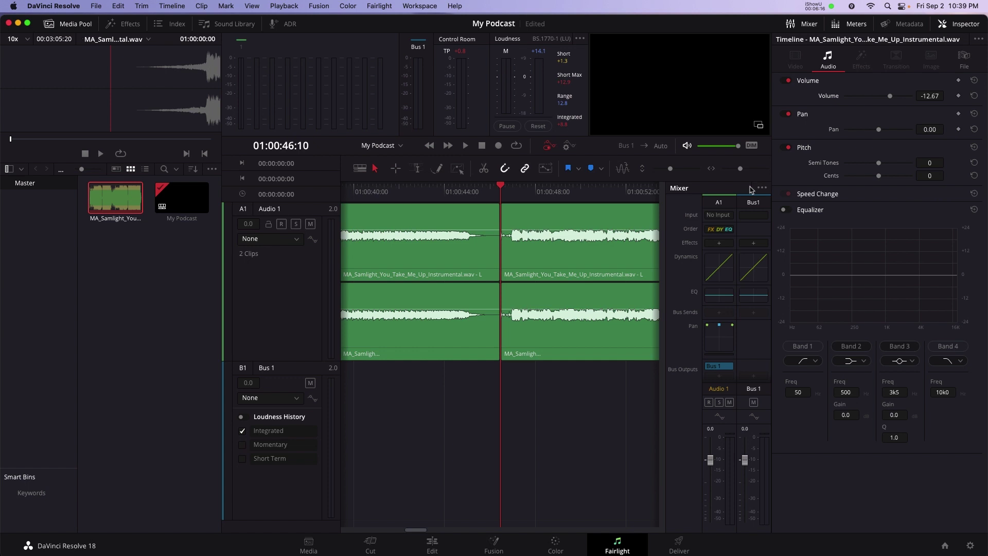
left_click(427, 332)
key("Delete")
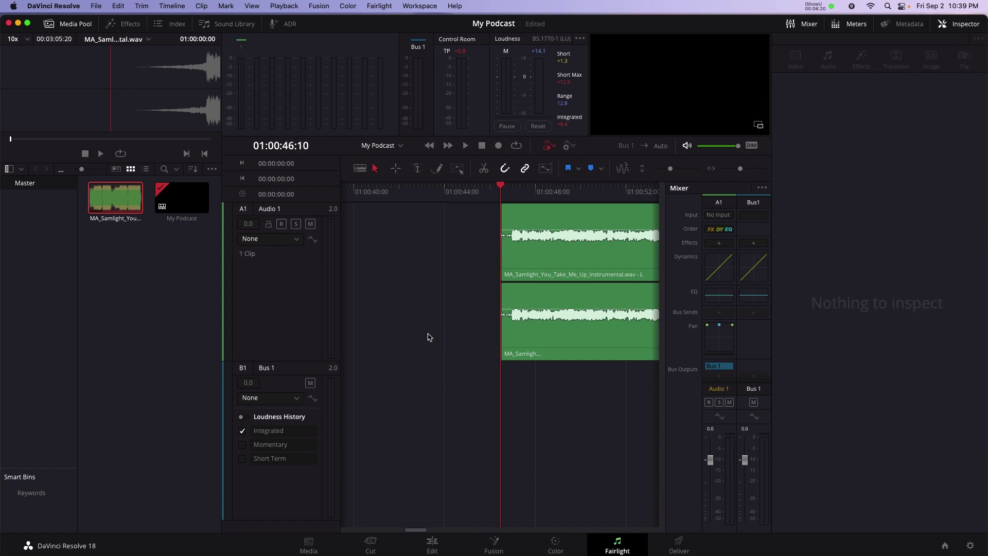
key("super+s")
left_click_drag(739, 170, 733, 173)
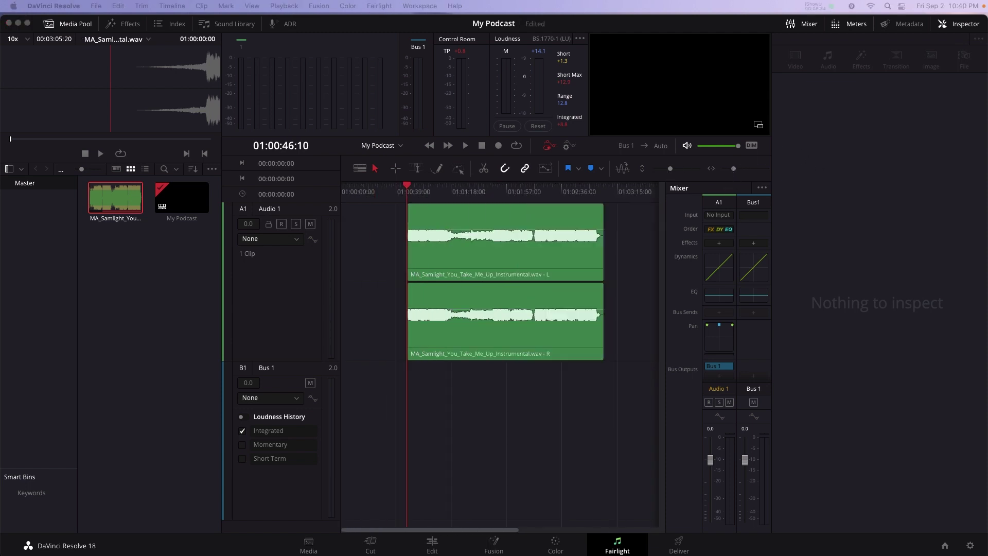
left_click_drag(571, 415, 379, 412)
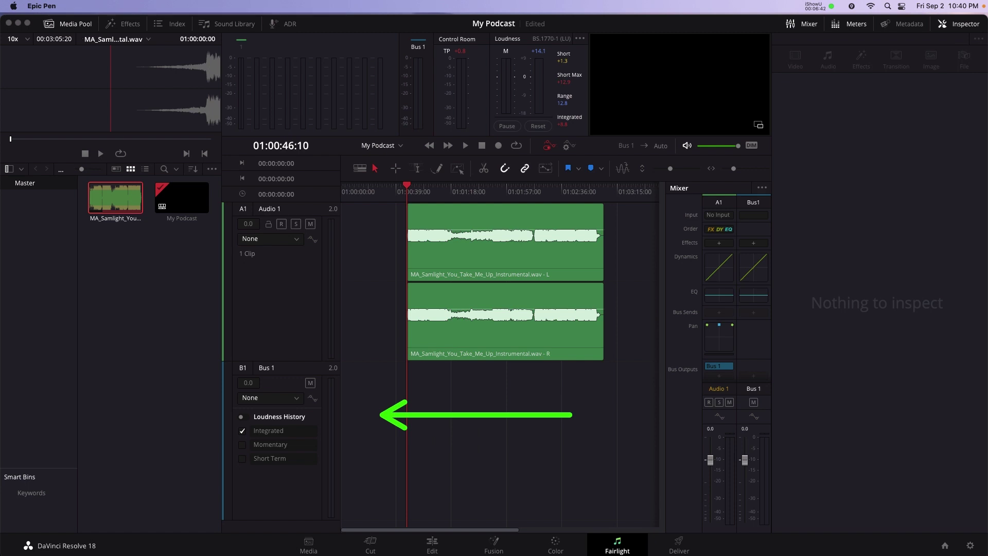
Try sliding the music clip toward the start, then undo to restore the opening piece
key("super+shift+c")
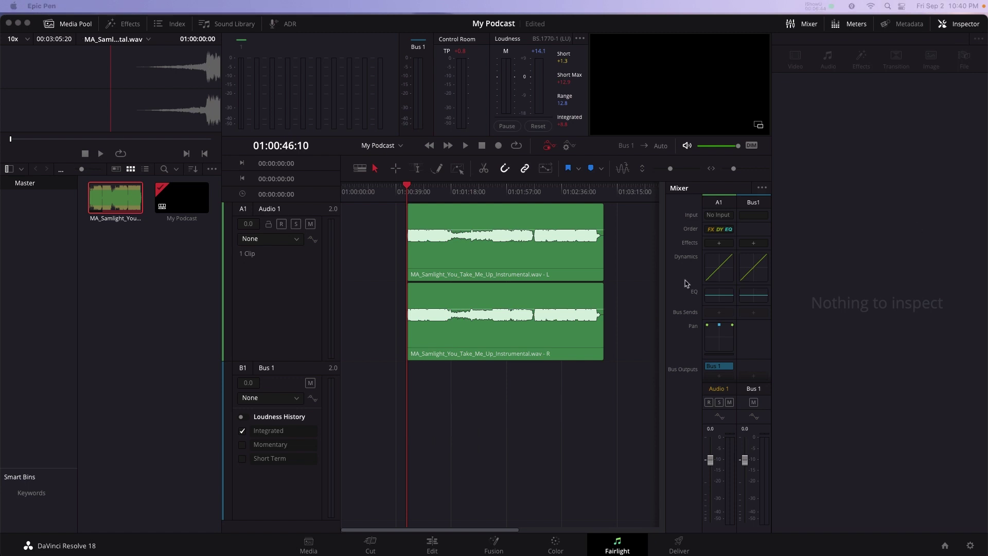
left_click(509, 323)
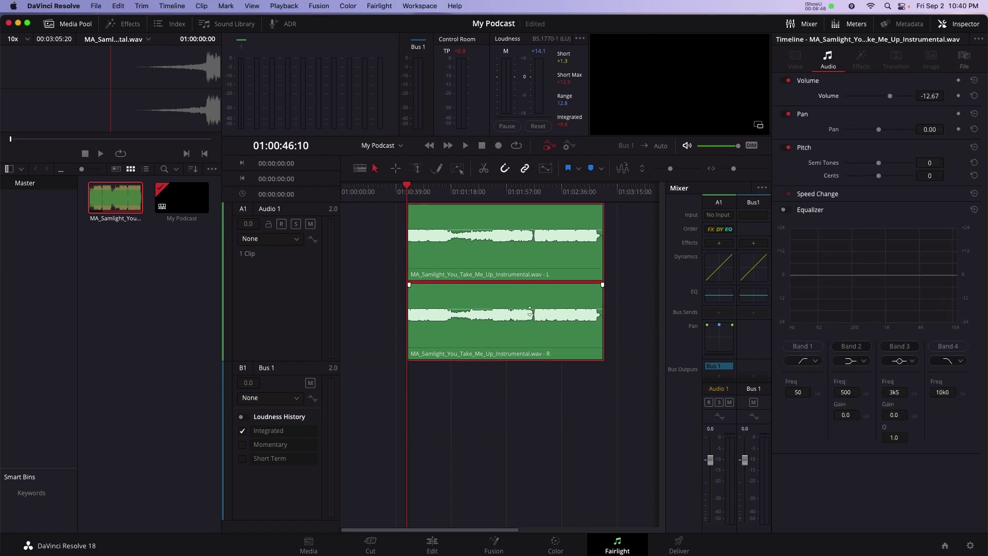
left_click_drag(538, 326, 463, 325)
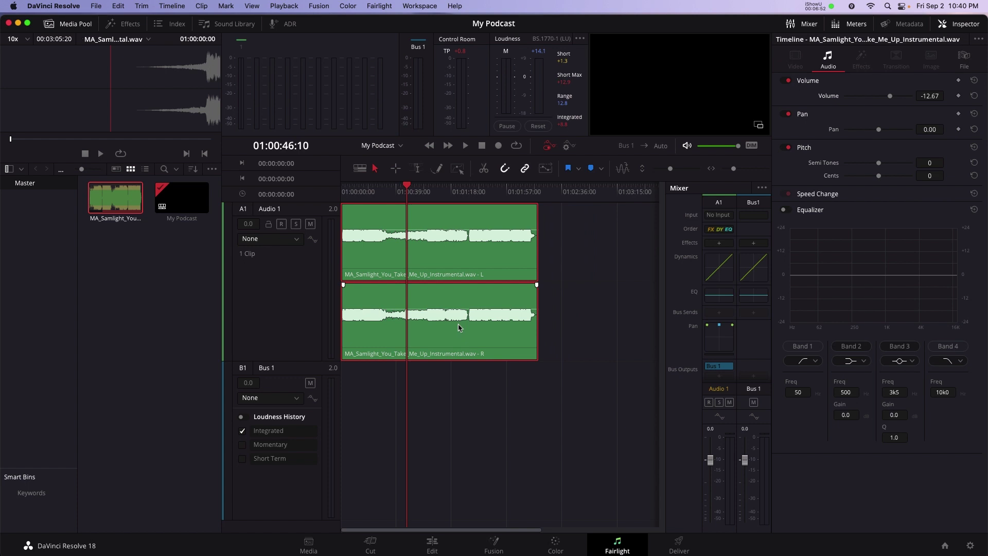
key("super+z")
key("super+b")
Ripple-delete the opening piece so the music starts at 01:00:00:00, then play it back
left_click(372, 331)
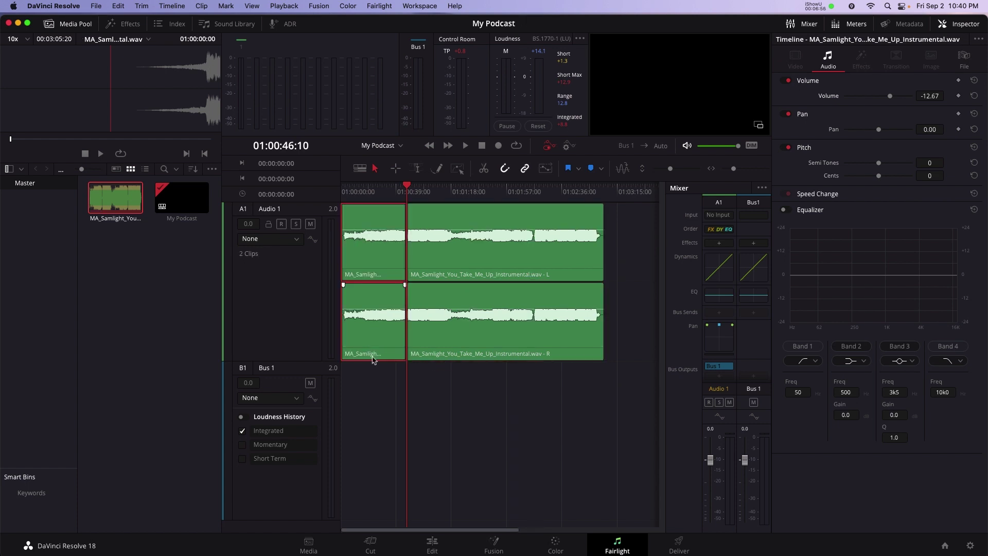
left_click(381, 328)
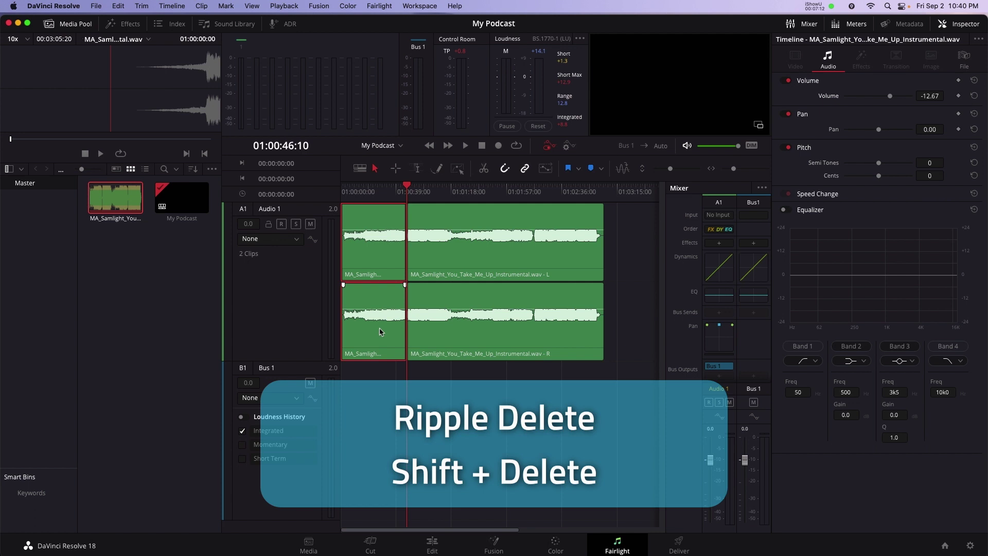
key("shift+Delete")
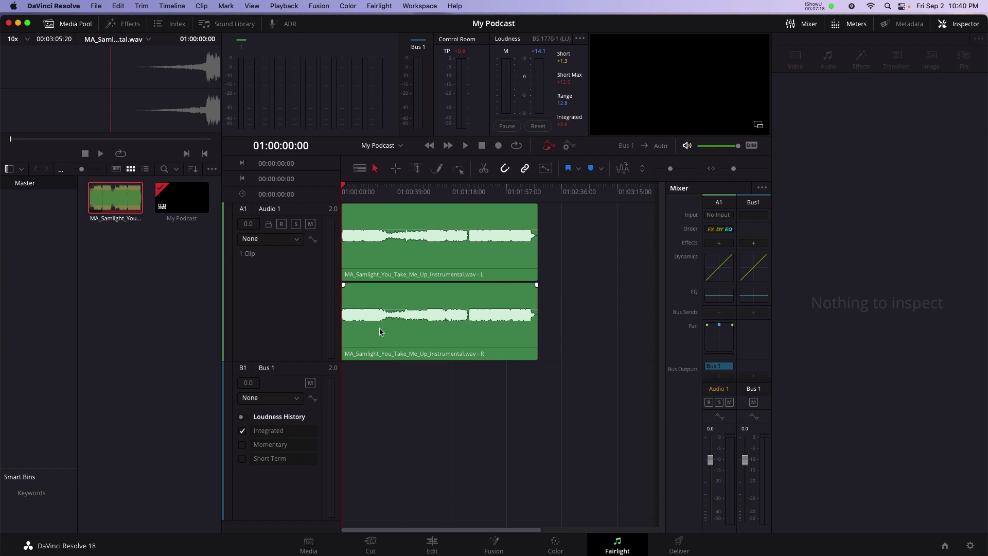
key("space")
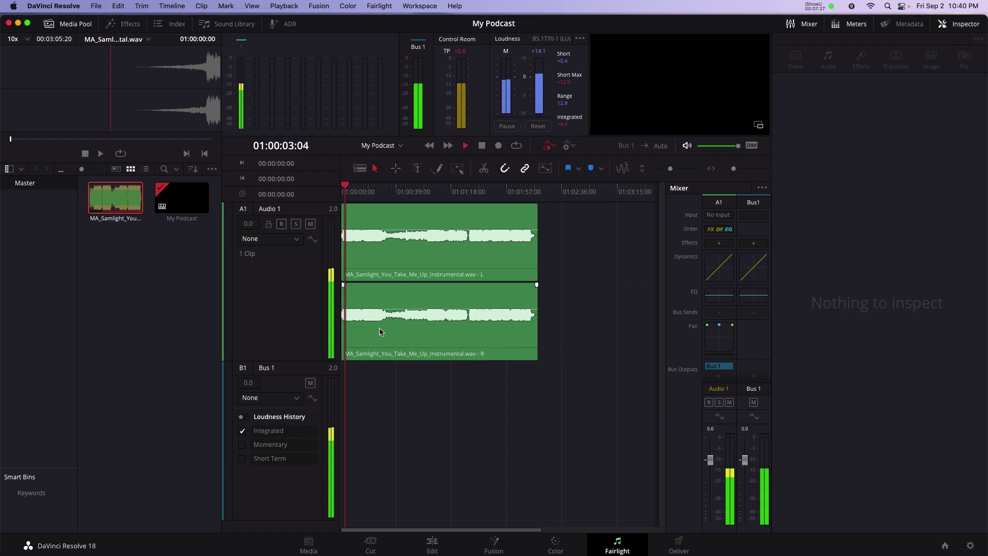
key("space")
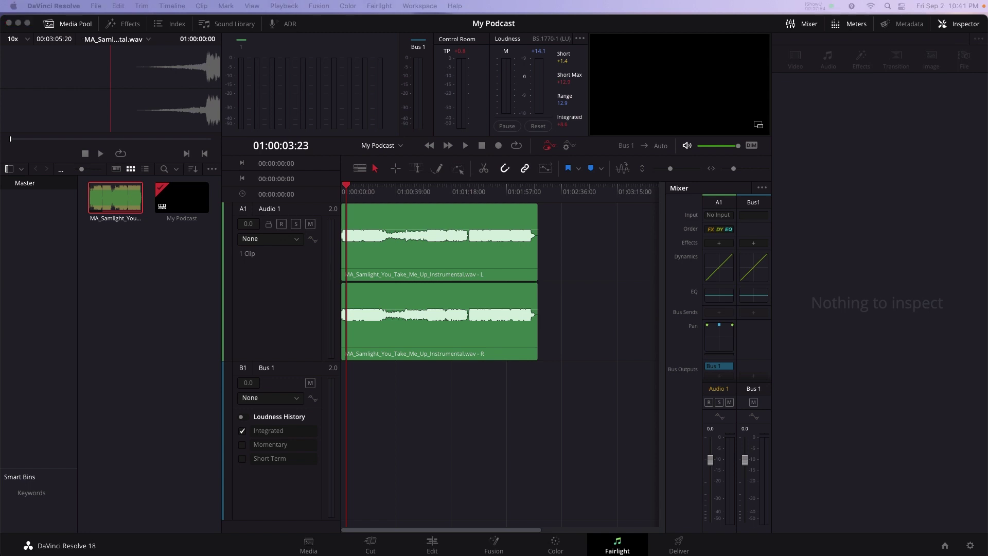
Add an empty mono Audio 2 track below the Samlight music on Audio 1
mouse_move(221, 195)
left_mouse_down()
mouse_move(327, 426)
mouse_move(348, 530)
left_mouse_up()
right_click(291, 299)
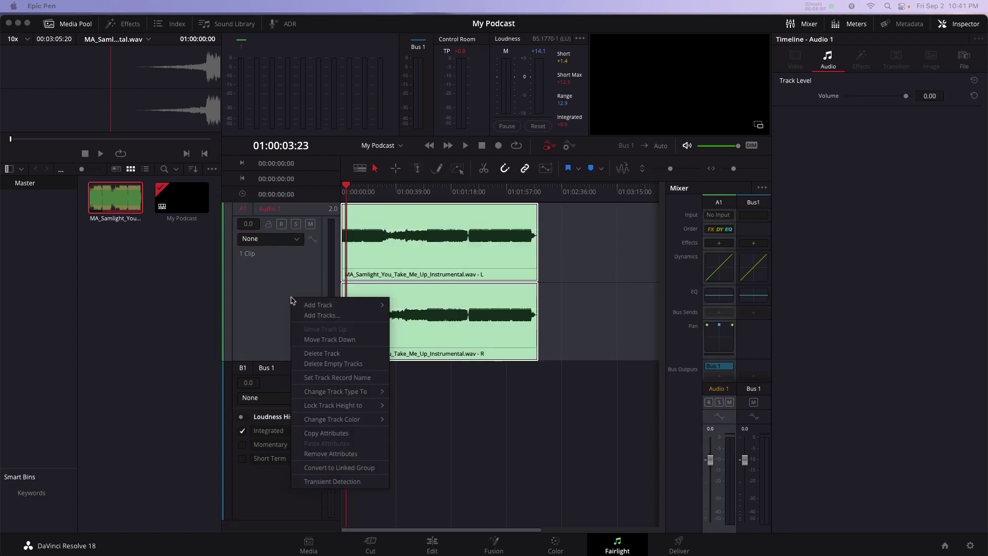
mouse_move(366, 308)
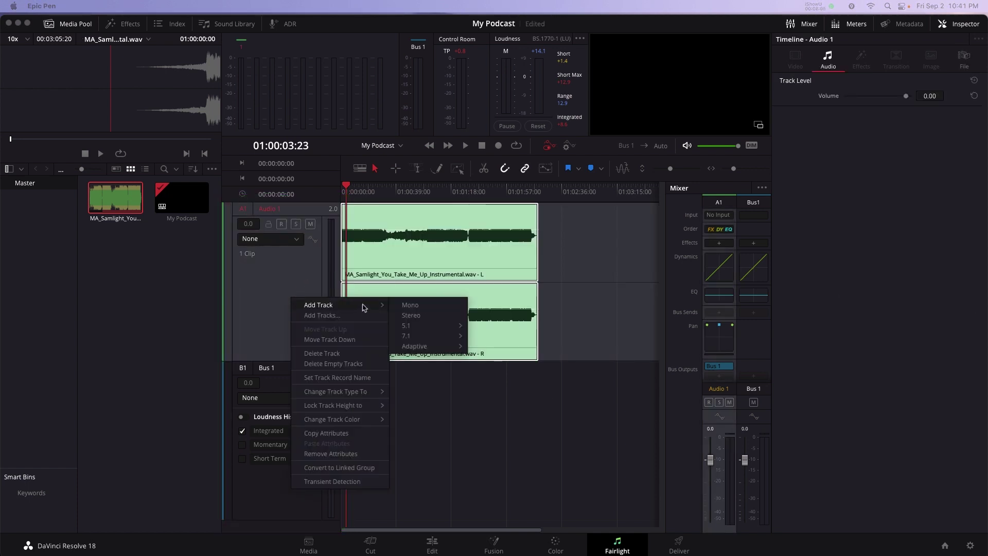
left_click(439, 307)
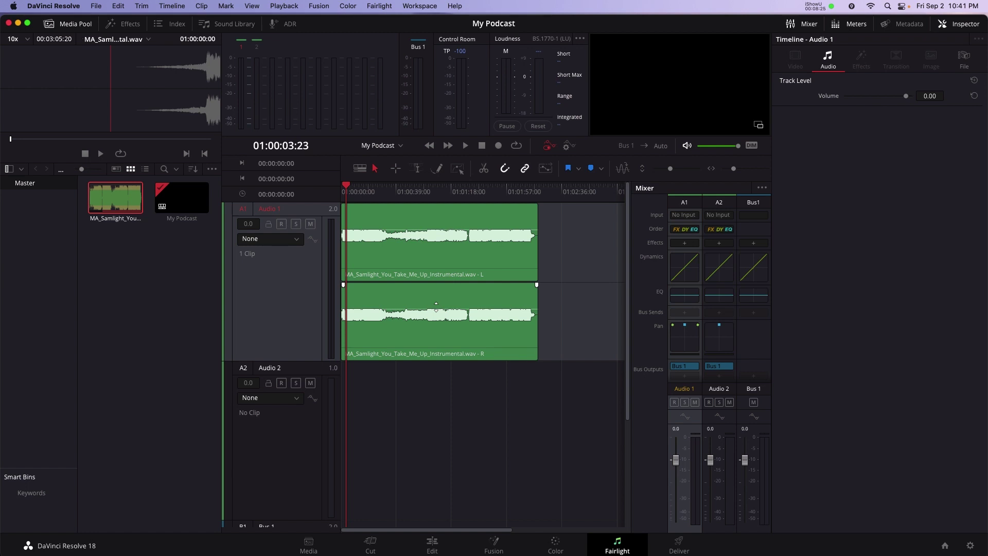
left_click(304, 324)
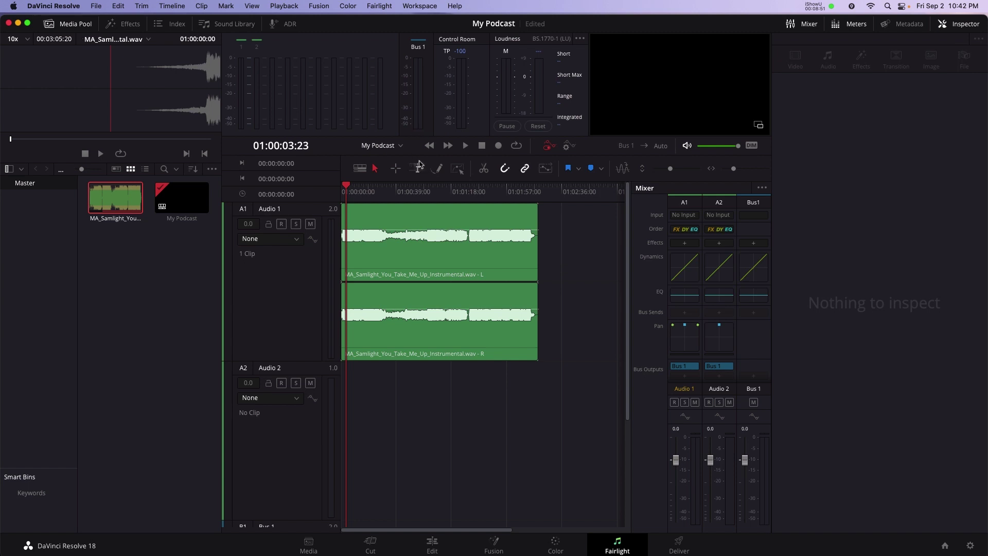
Rename track A1 to 'Music' and A2 to 'VO', then save the project
double_click(276, 209)
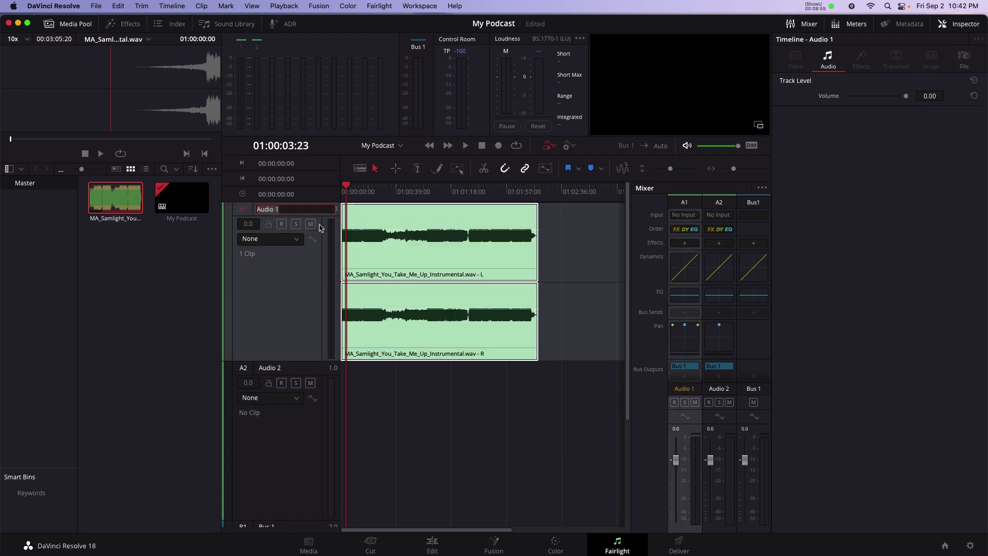
type("Music")
key("Return")
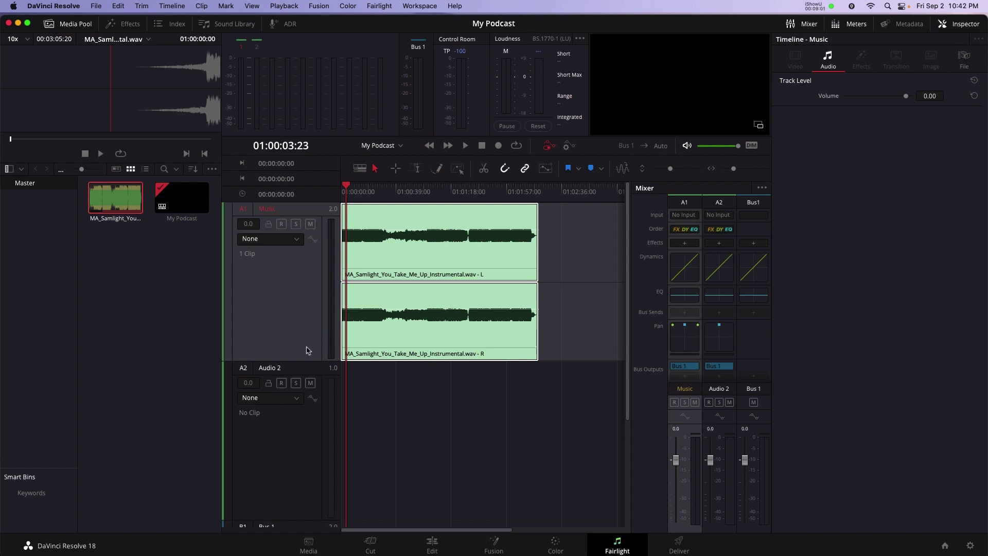
left_click(290, 370)
double_click(290, 370)
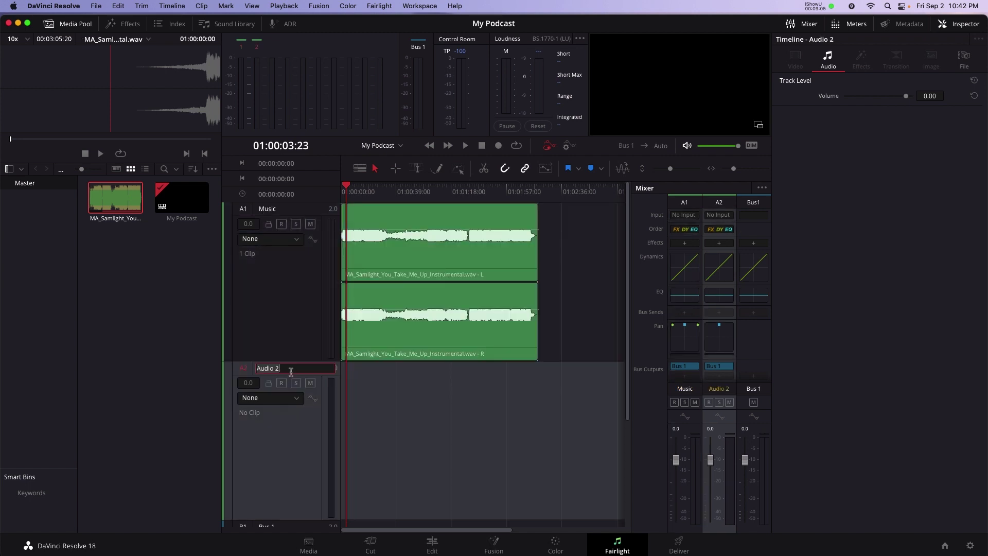
key("super+a")
type("VO")
left_click(292, 455)
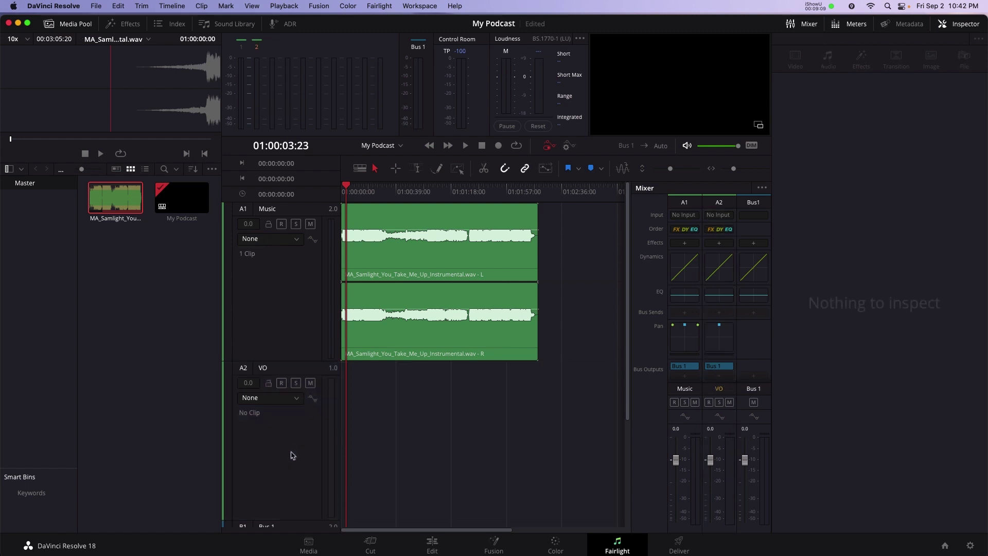
key("super+s")
Rearrange the panels so the Mixer shows the Music and VO channels
left_click_drag(627, 179, 770, 535)
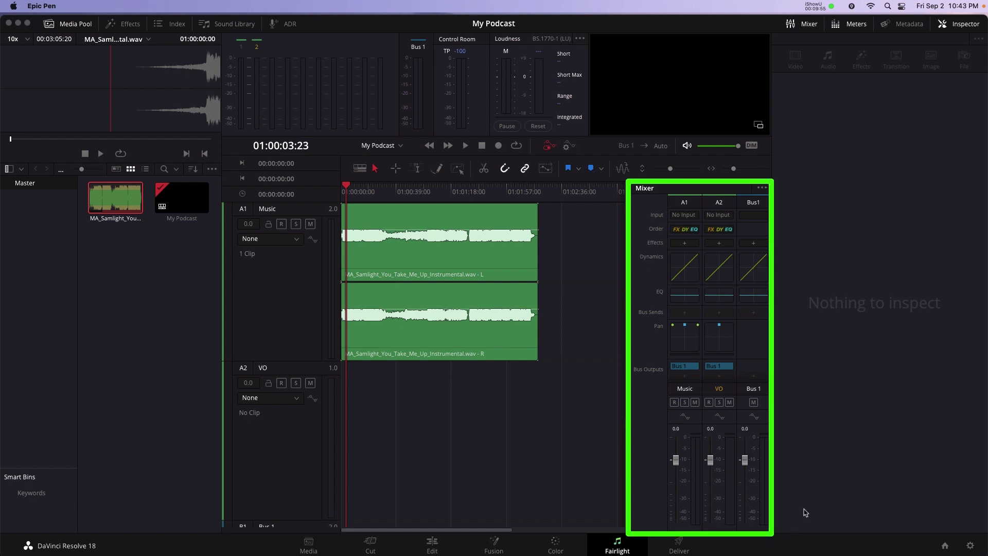
left_click_drag(698, 187, 737, 534)
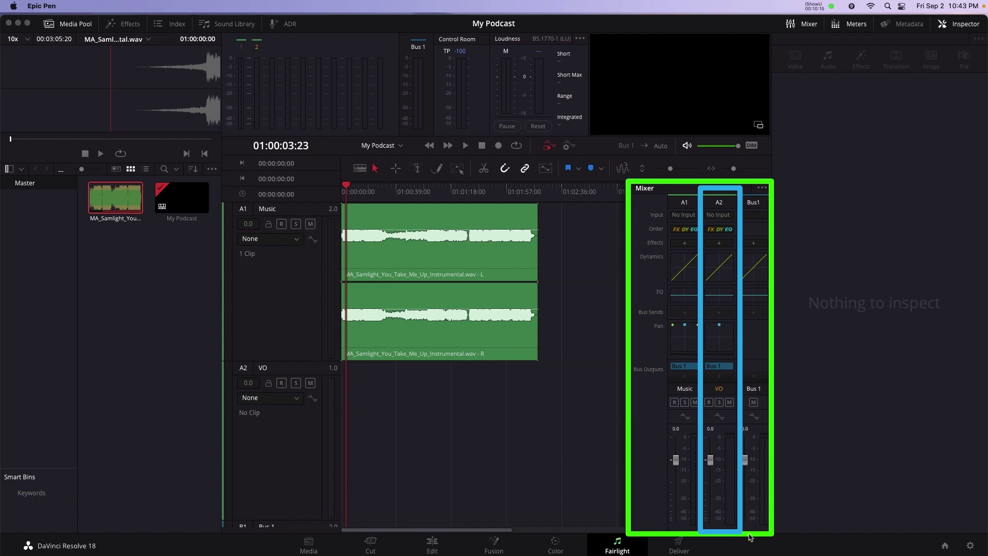
key("ctrl+shift+c")
mouse_move(698, 203)
left_mouse_down()
mouse_move(743, 234)
mouse_move(739, 225)
left_mouse_up()
key("ctrl+shift+c")
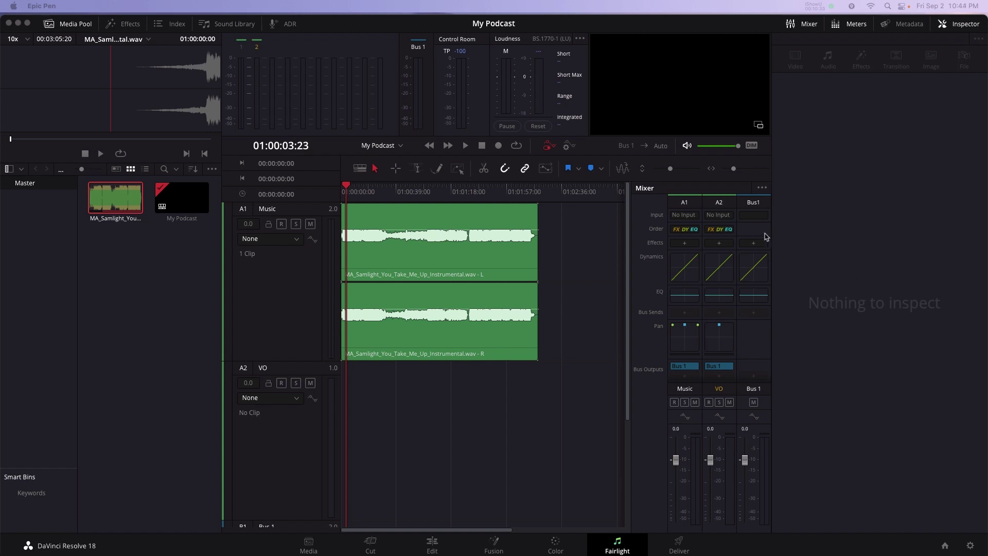
Open the Patch Input/Output window from the VO track's Input field in the Mixer
left_click(723, 216)
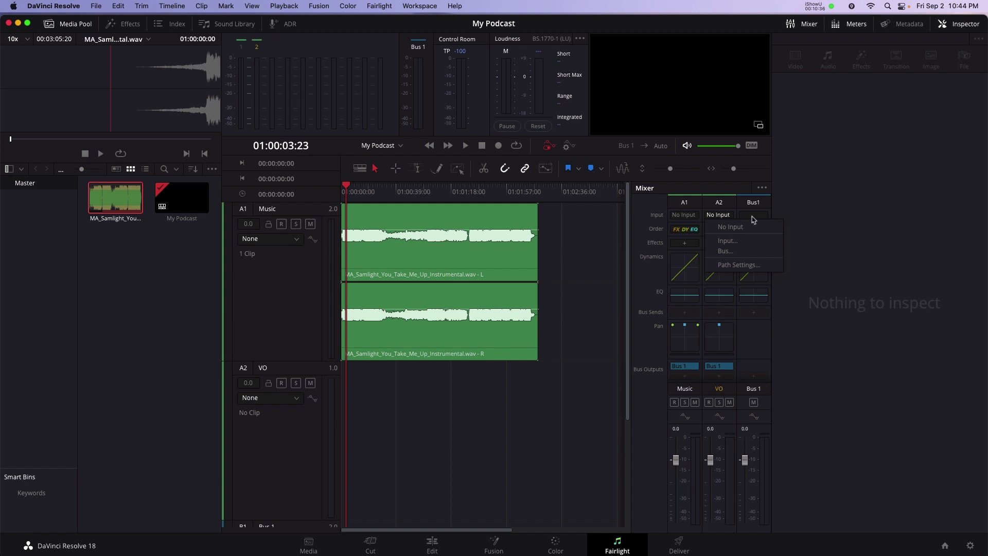
left_click(759, 244)
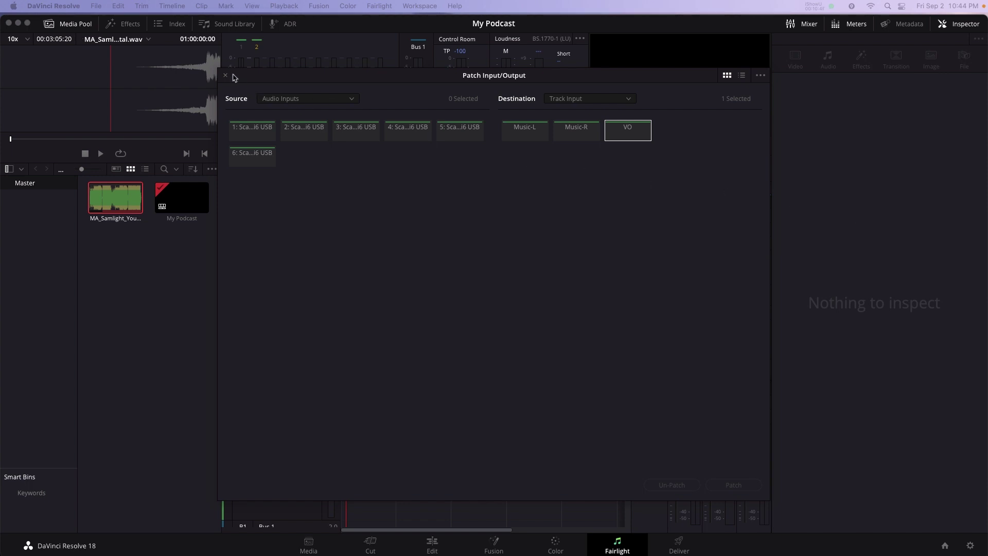
mouse_move(220, 83)
left_mouse_down()
mouse_move(421, 195)
mouse_move(496, 194)
left_mouse_up()
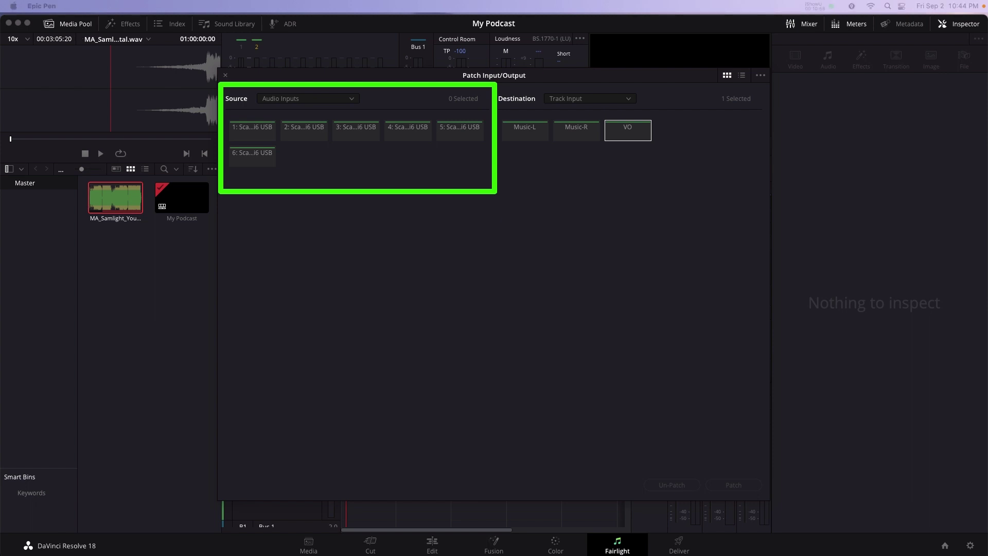
mouse_move(767, 84)
left_mouse_down()
mouse_move(562, 152)
mouse_move(497, 194)
left_mouse_up()
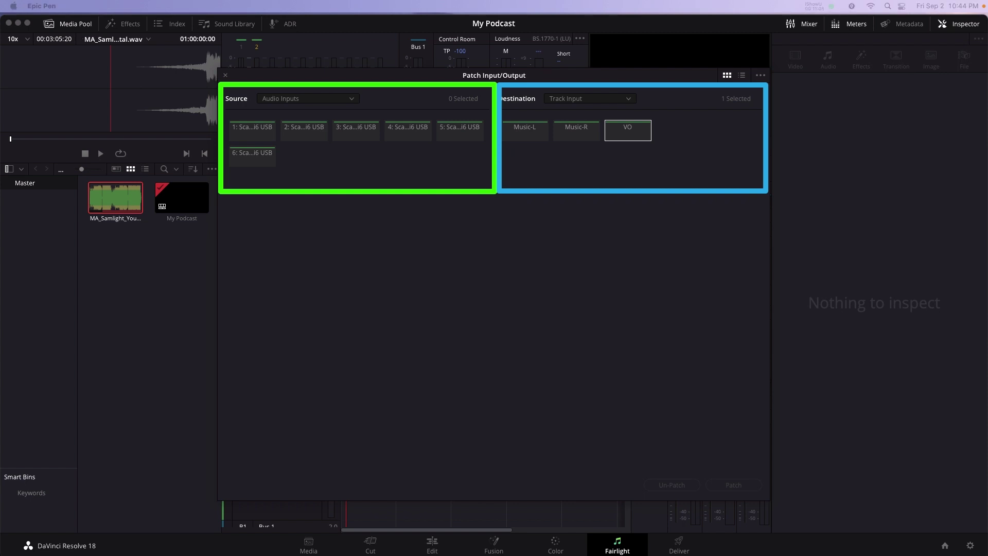
left_click_drag(267, 138, 611, 140)
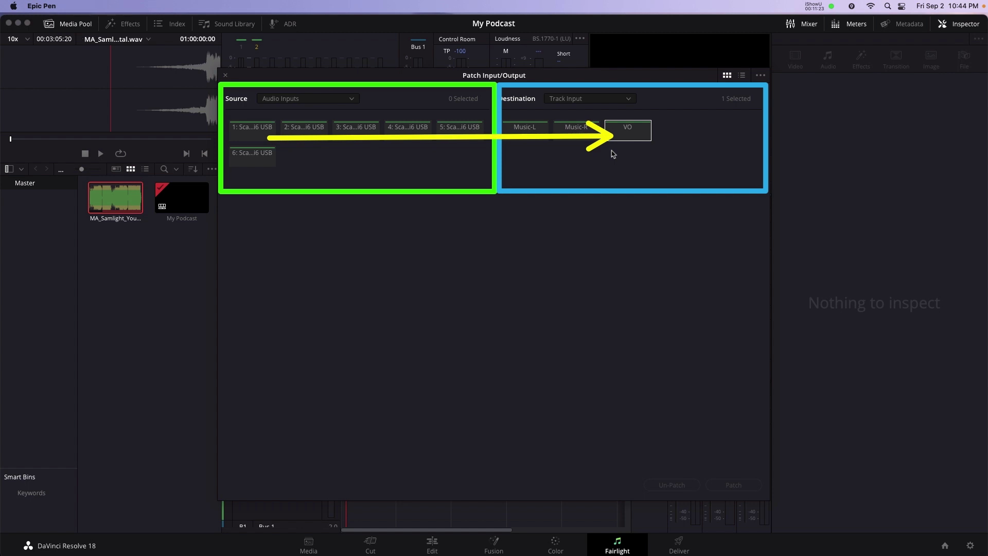
Patch source 1, the USB audio interface, to the VO track destination
left_click(259, 141)
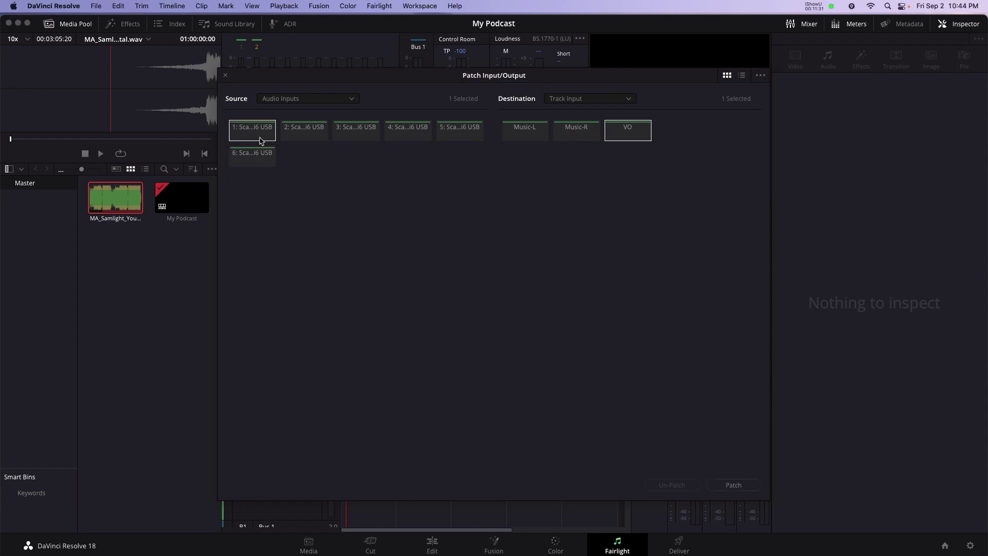
left_click(644, 138)
left_click(628, 132)
left_click_drag(692, 462, 772, 507)
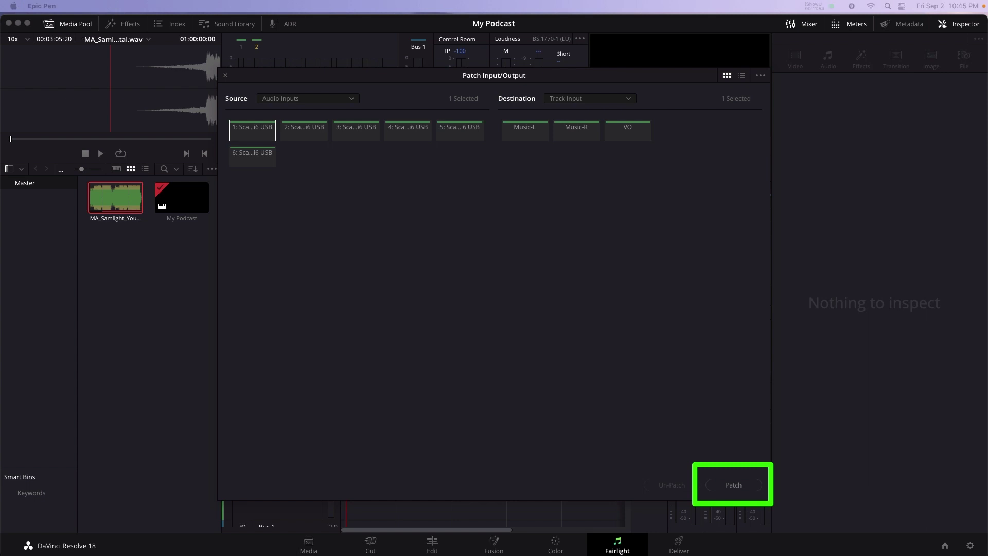
left_click(733, 485)
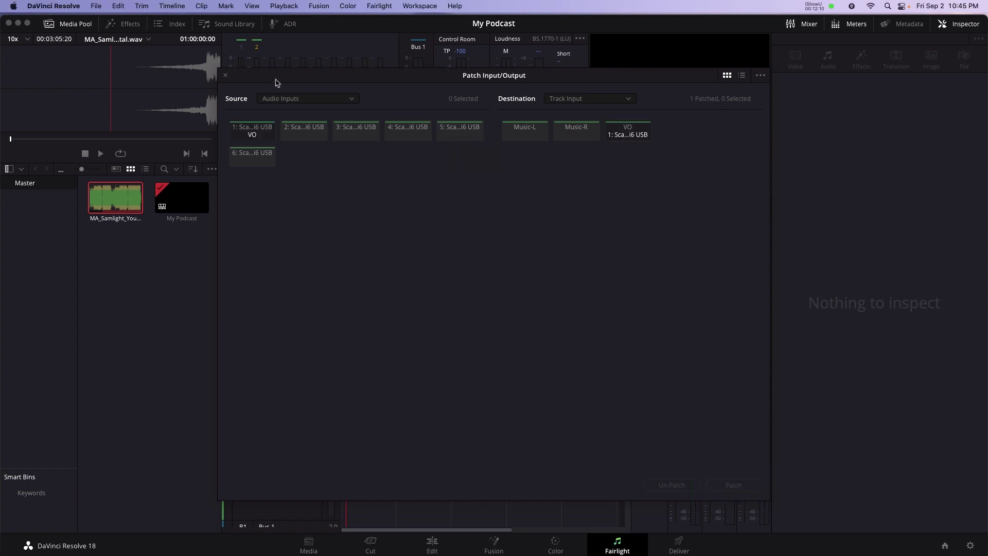
Close the Patch Input/Output window and mute the Music track (A1)
left_click(224, 75)
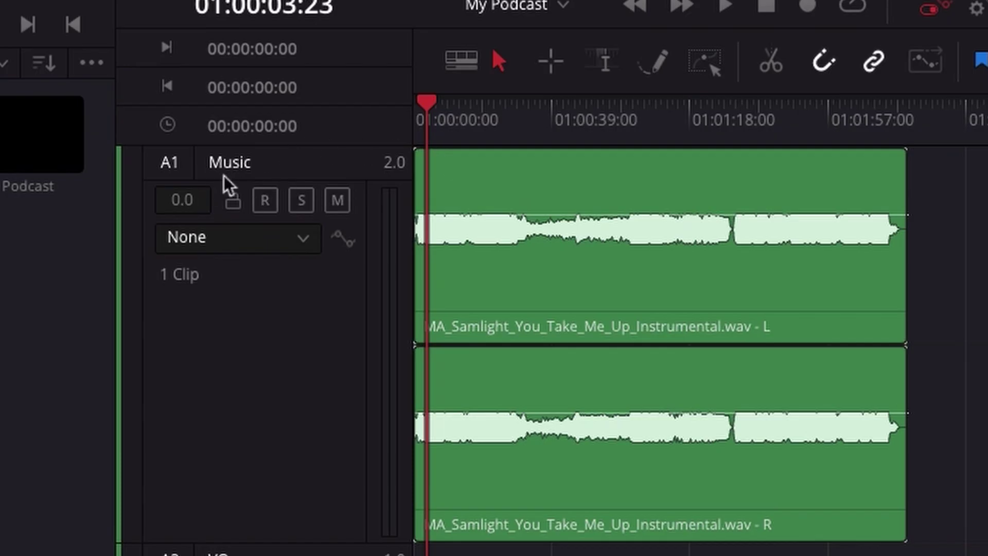
left_click(264, 210)
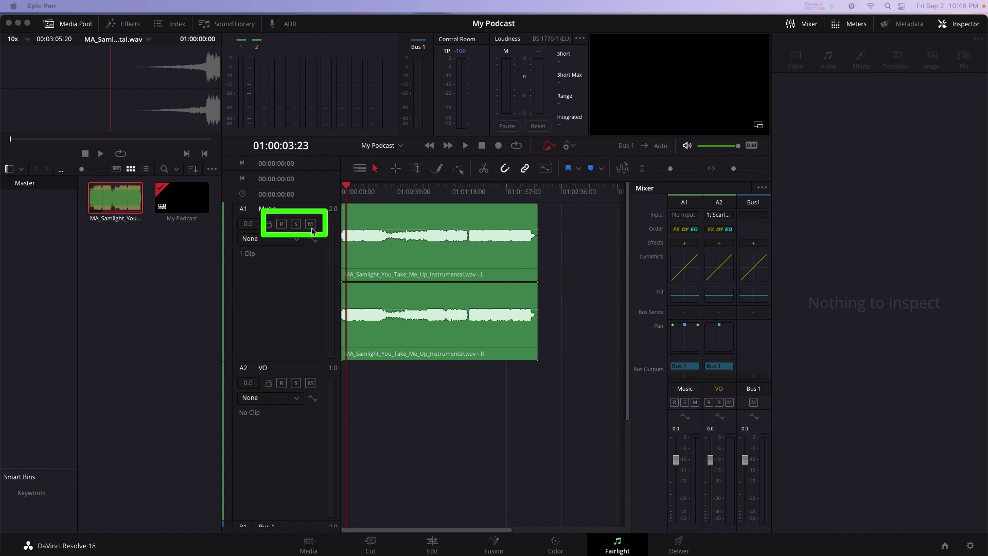
left_click(310, 225)
left_click(310, 225)
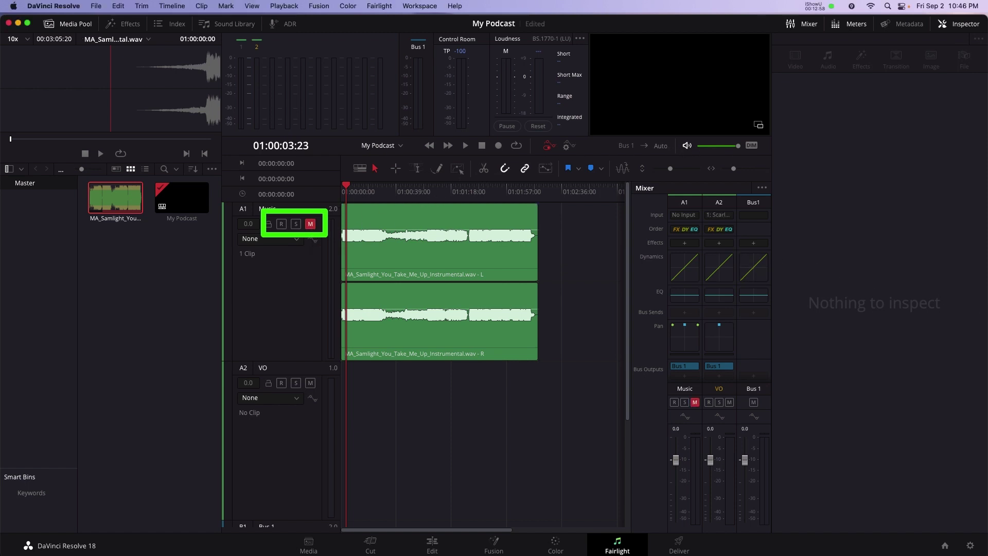
left_click_drag(261, 365, 325, 398)
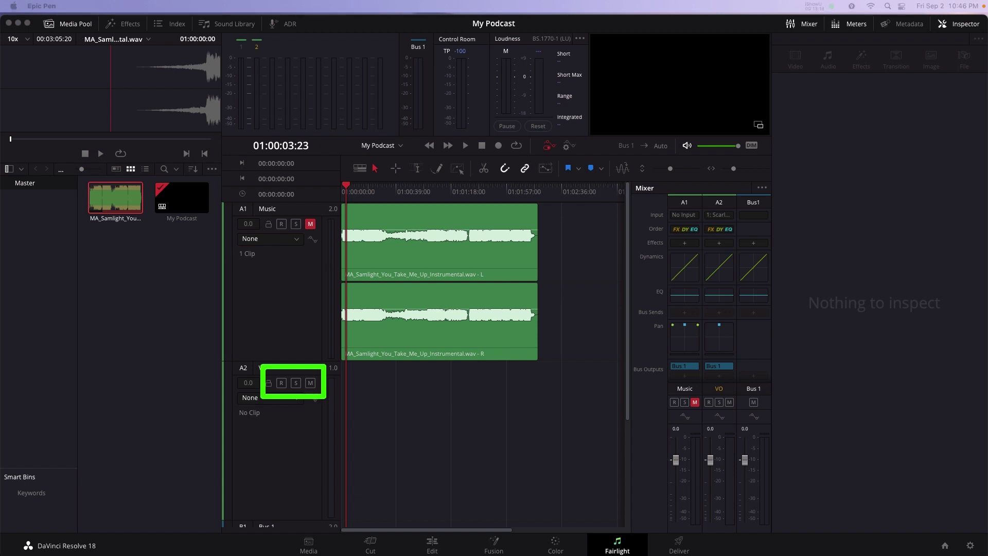
Arm the VO track for recording with microphone access allowed, mute it, and return to start
left_click(282, 385)
left_click(281, 385)
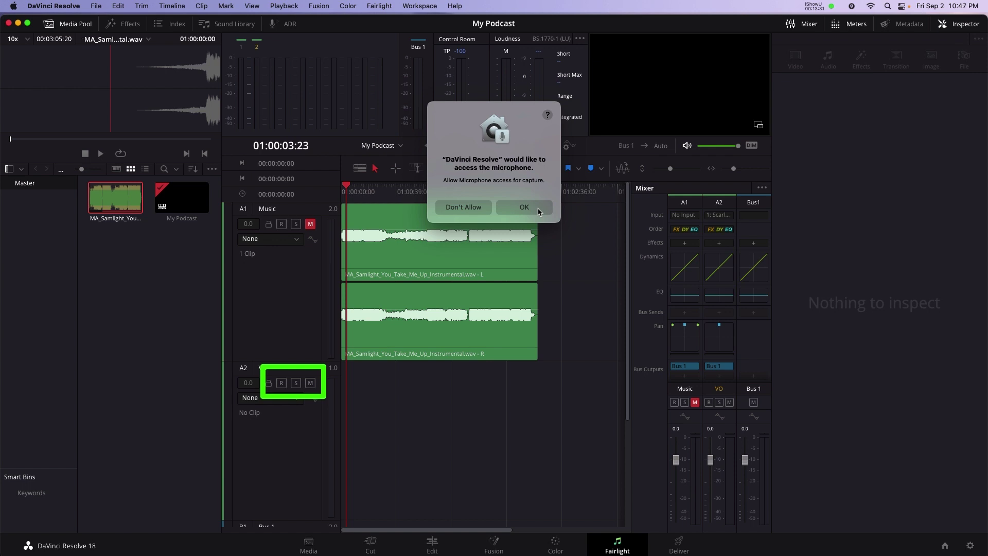
left_click(524, 207)
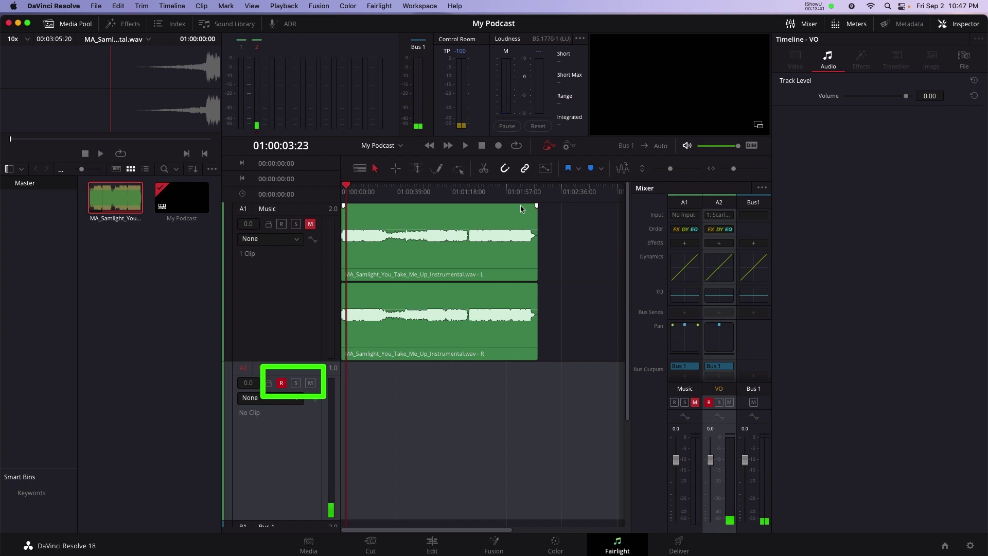
left_click_drag(293, 370, 324, 396)
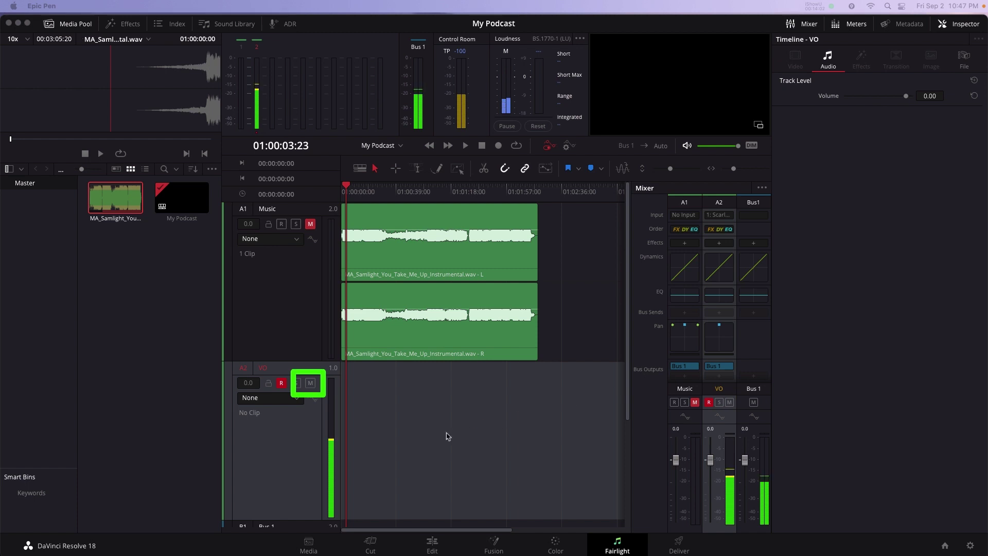
left_click(310, 385)
left_click(430, 149)
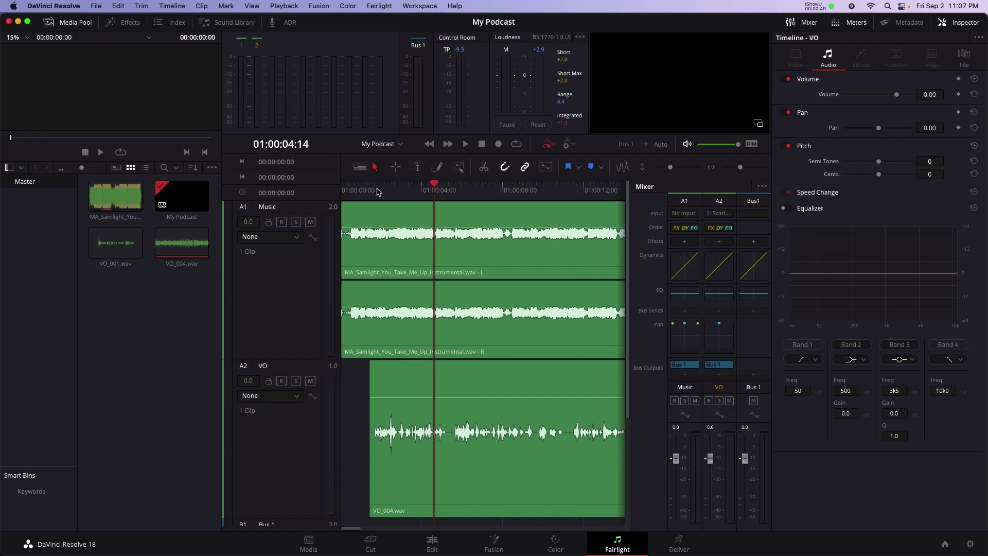
Play from the voiceover's start and add a volume keyframe to the Samlight music at 01:00:01:18
left_click(378, 192)
key("space")
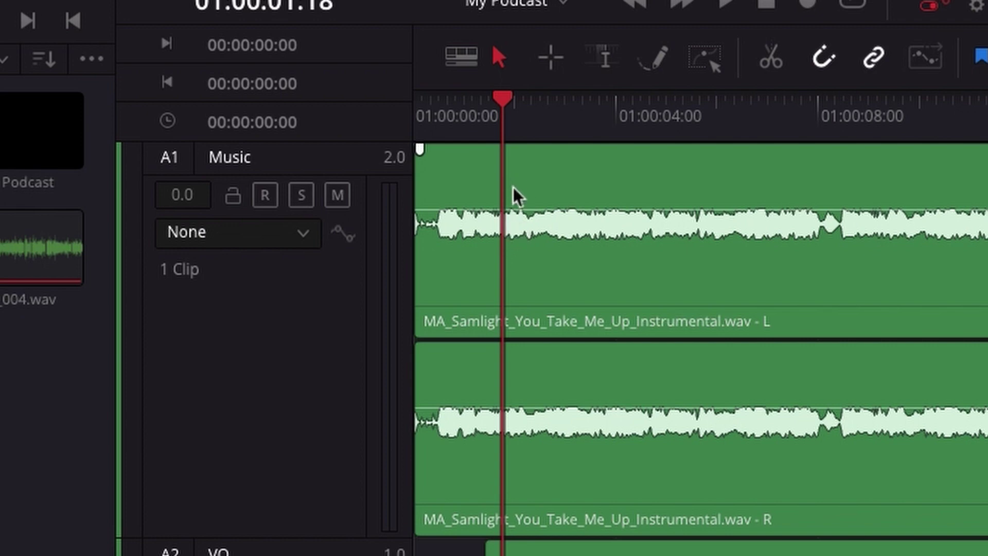
left_click(502, 211, "alt")
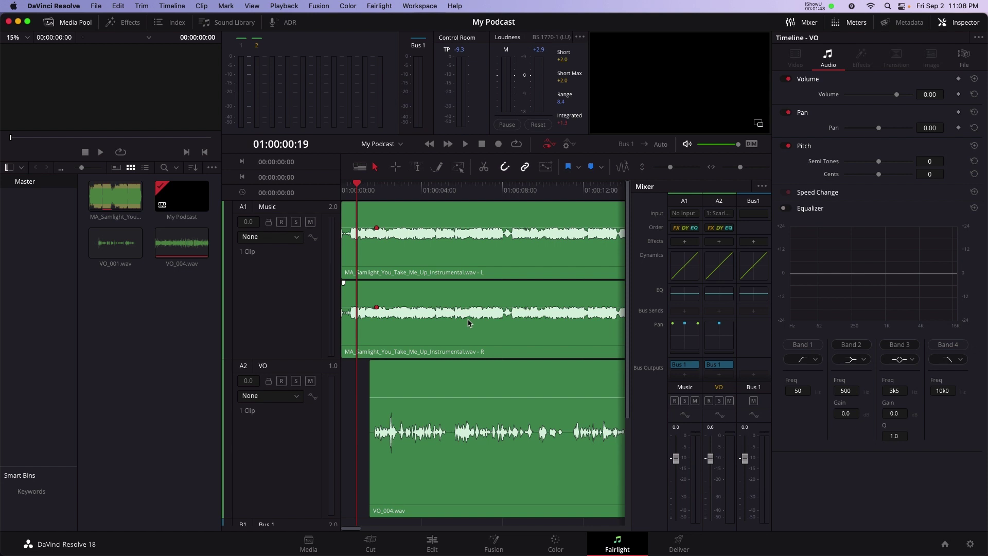
Add a second music keyframe lowering the level to -17.1 dB, then save
left_click(372, 191)
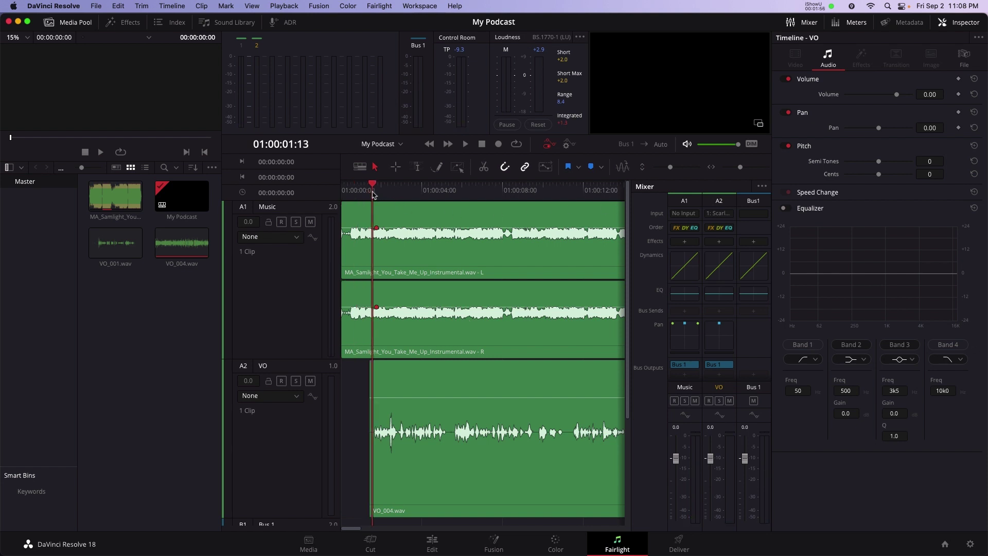
key("j")
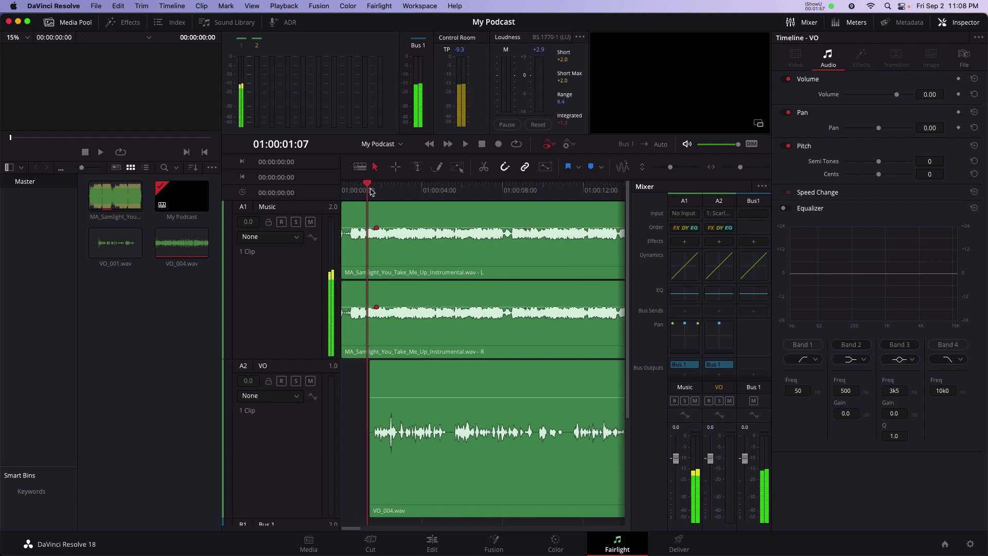
left_click(363, 228)
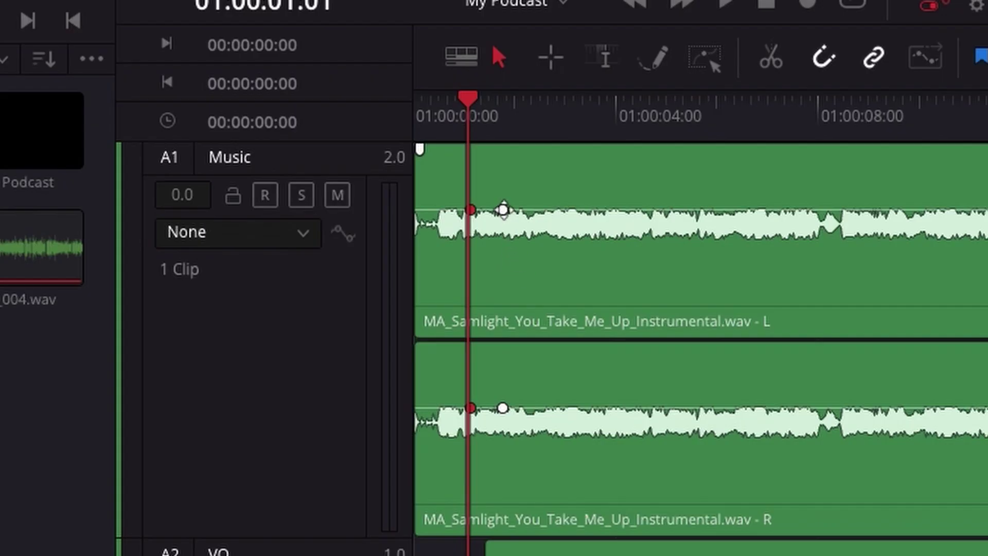
left_click_drag(503, 210, 512, 231)
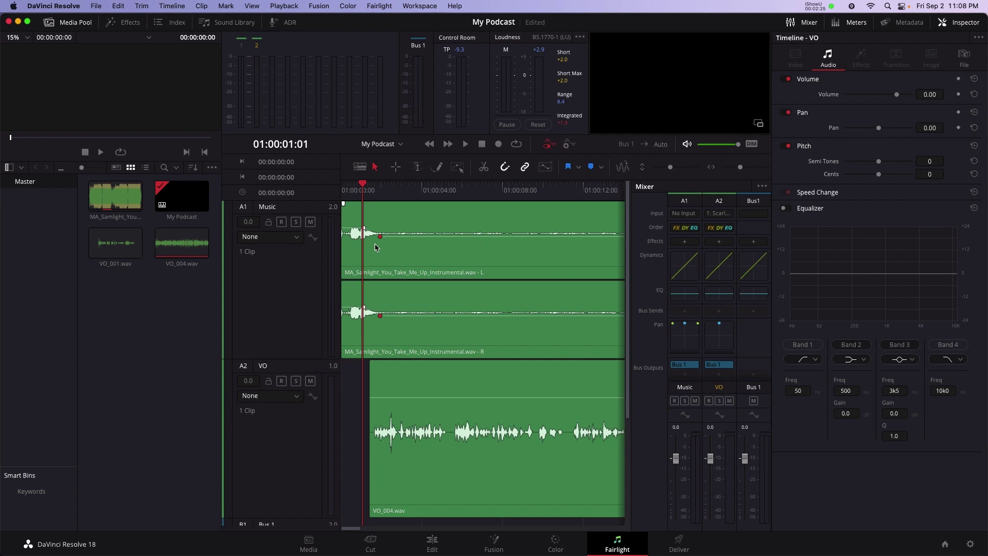
key("super+s")
Play the ducked music from the timeline start and stop at 01:00:05:09
key("space")
key("Home")
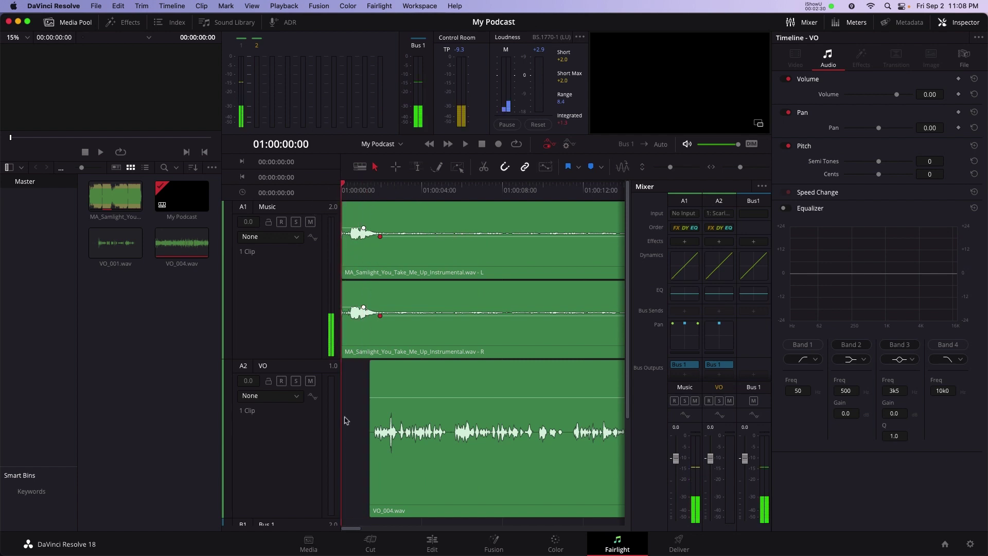
key("space")
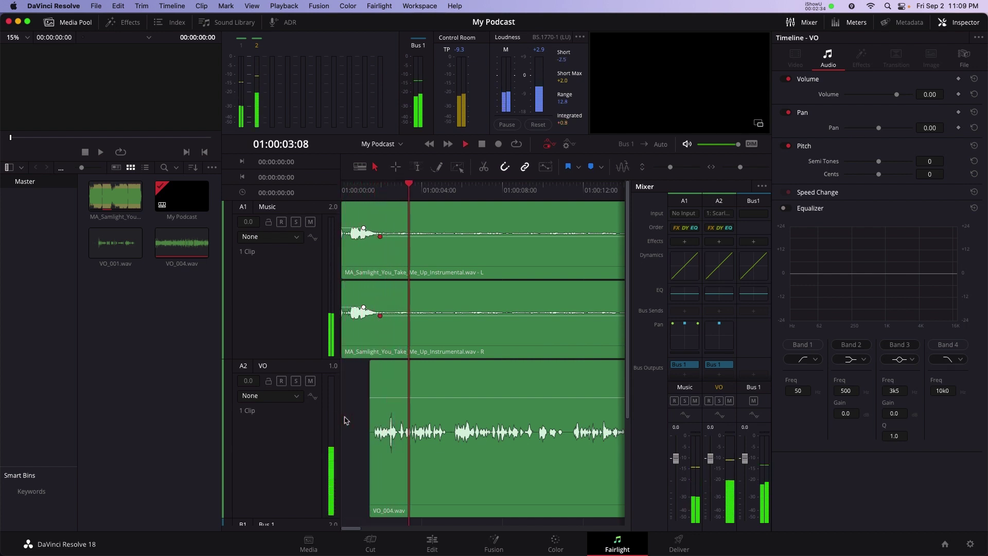
key("space")
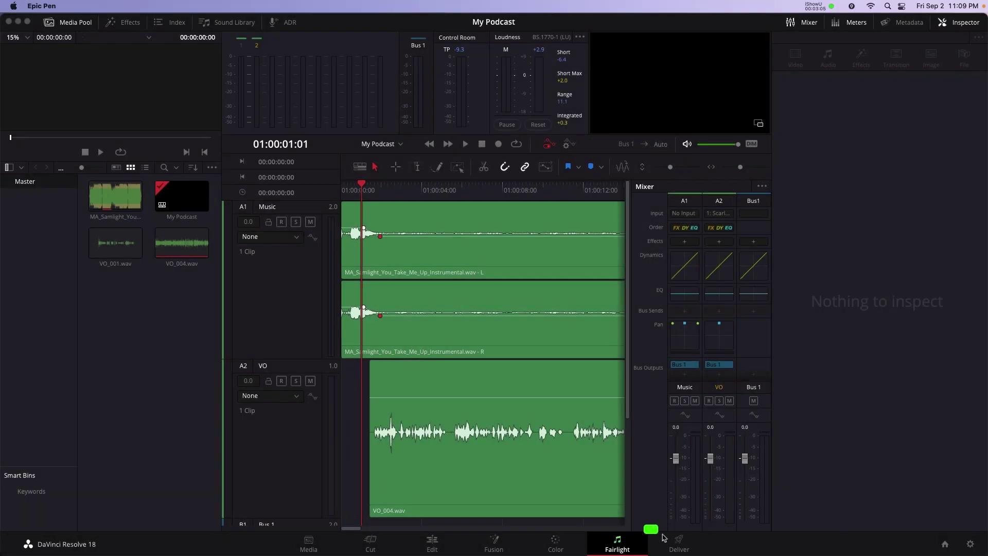
On the Deliver page, apply the Audio Only render preset so video export is disabled
left_click_drag(663, 538, 710, 554)
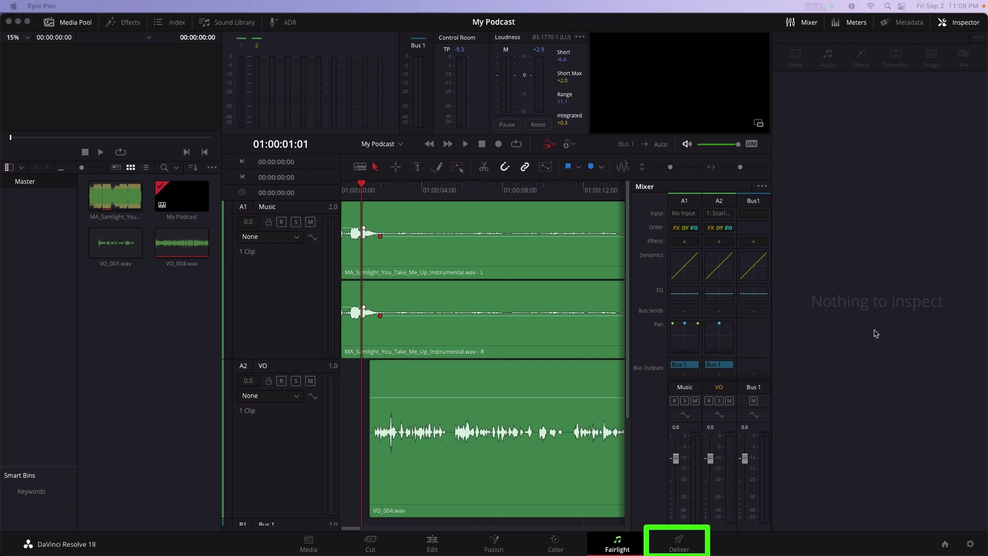
left_click(684, 545)
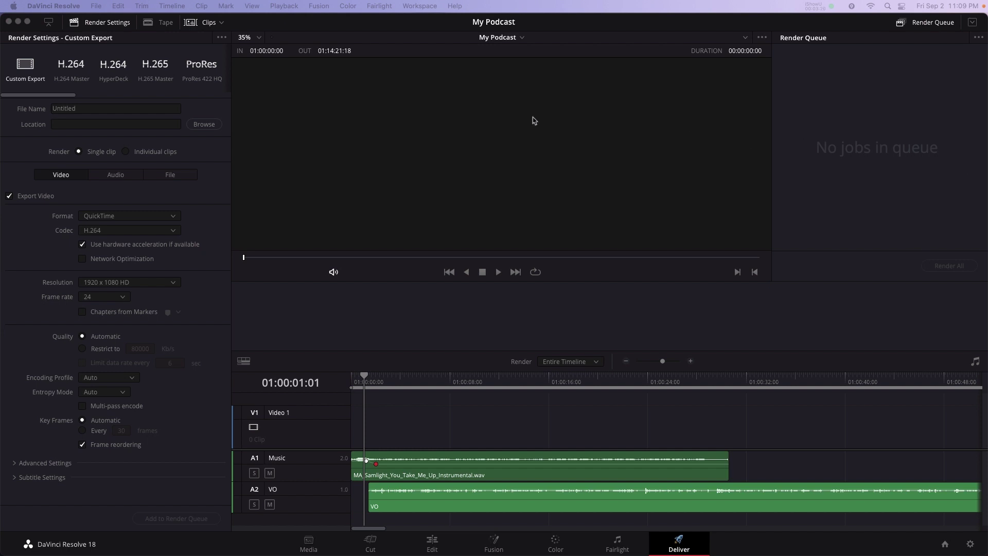
mouse_move(239, 102)
left_mouse_down()
mouse_move(221, 87)
mouse_move(34, 44)
left_mouse_up()
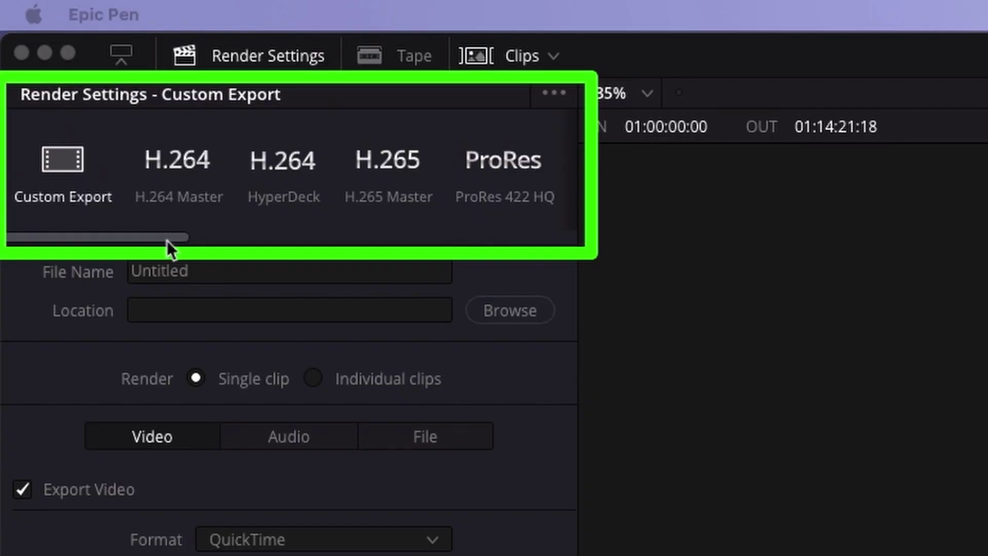
left_click_drag(169, 240, 505, 238)
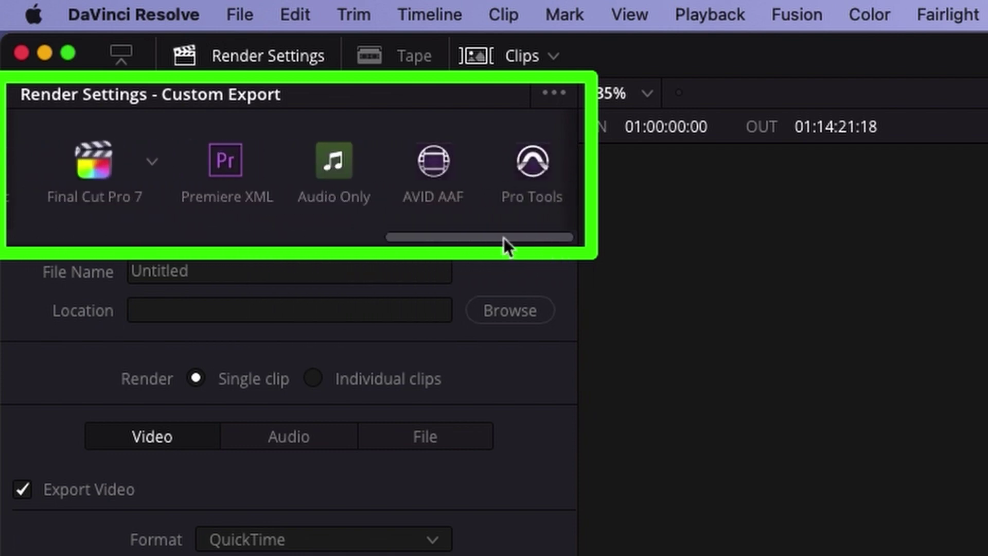
left_click(345, 173)
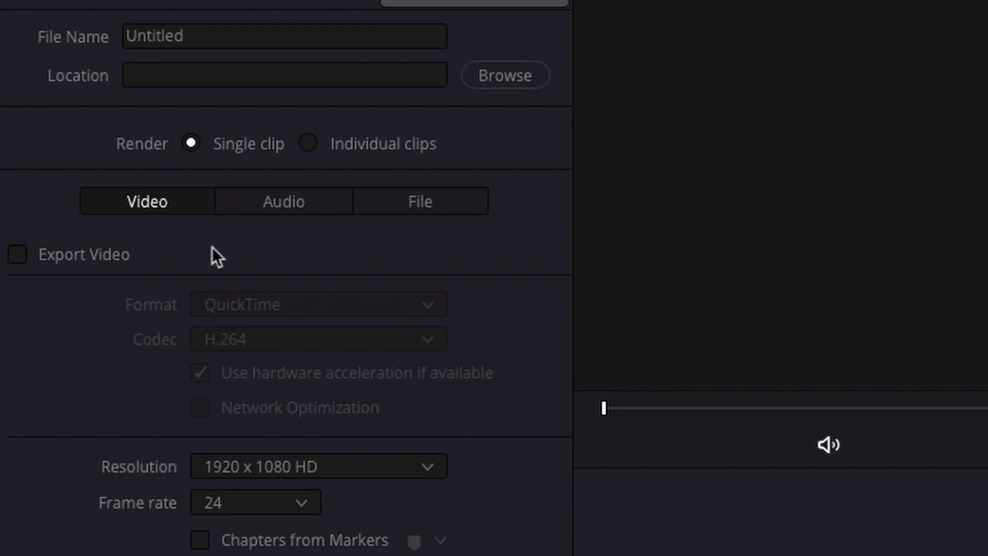
In the Audio render settings, set the format to MP4 with the AAC codec
left_click(284, 201)
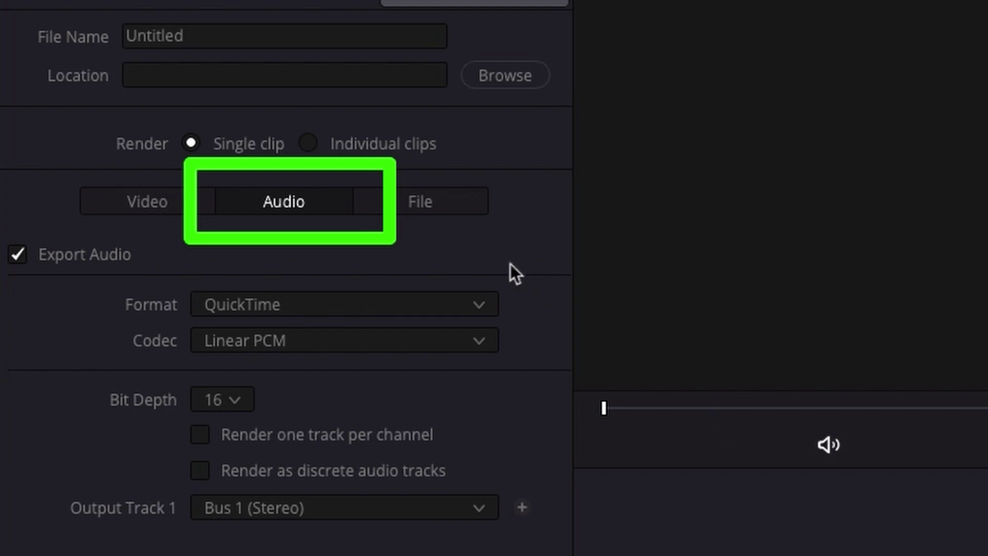
left_click(481, 307)
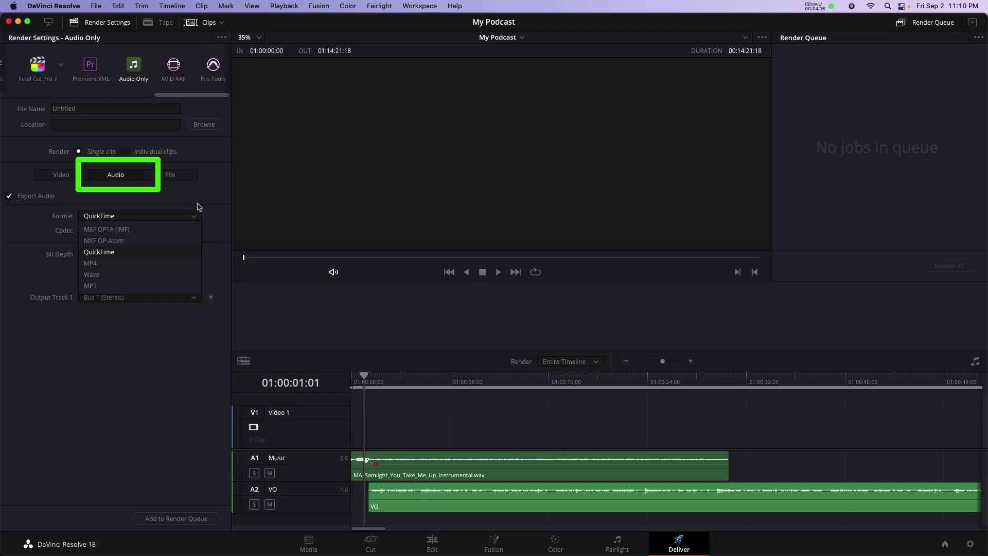
left_click(184, 263)
left_click_drag(237, 142, 174, 108)
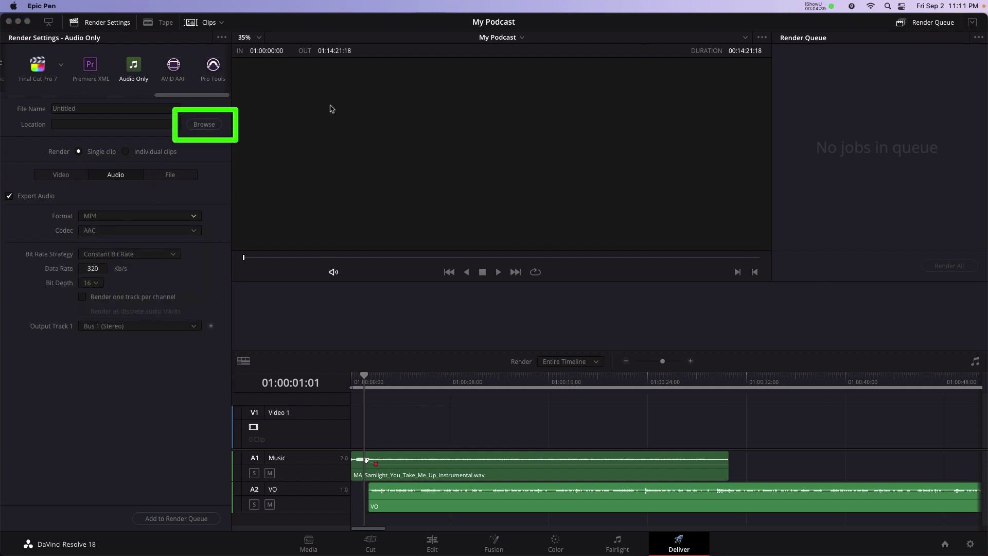
Set the render output file name to 'Podcast' in the Music folder and save
left_click(216, 124)
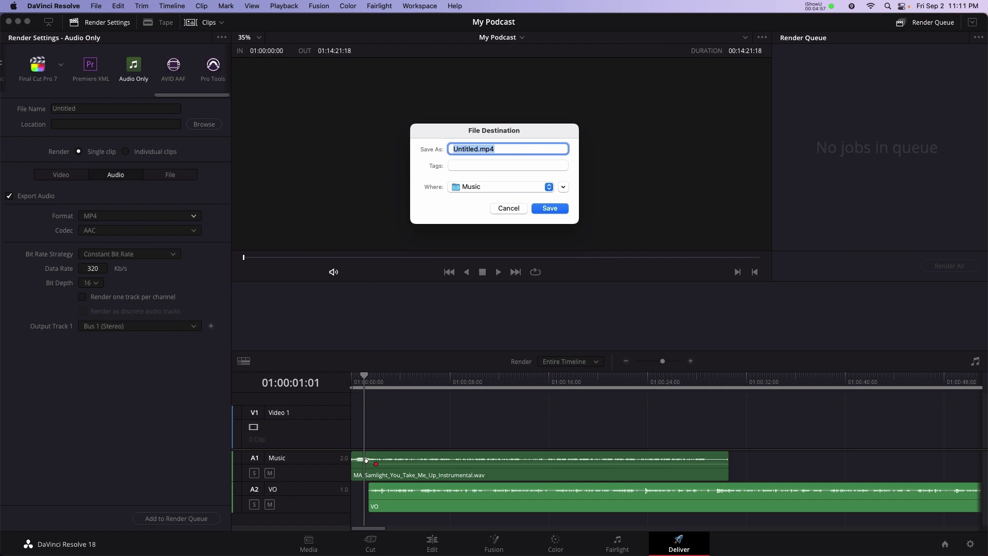
type("Podcast")
left_click(550, 208)
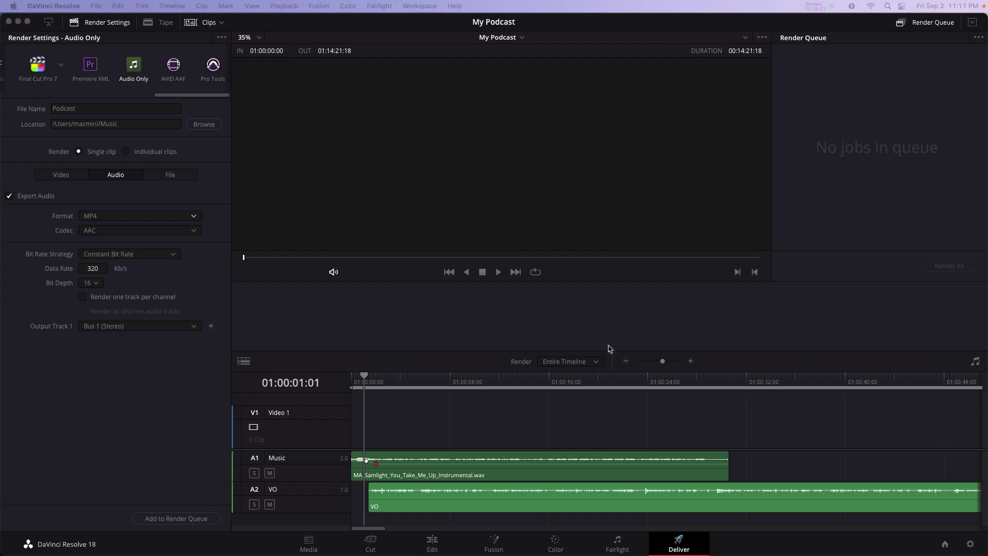
key("ctrl+shift+p")
mouse_move(121, 501)
left_mouse_down()
mouse_move(244, 530)
mouse_move(235, 539)
left_mouse_up()
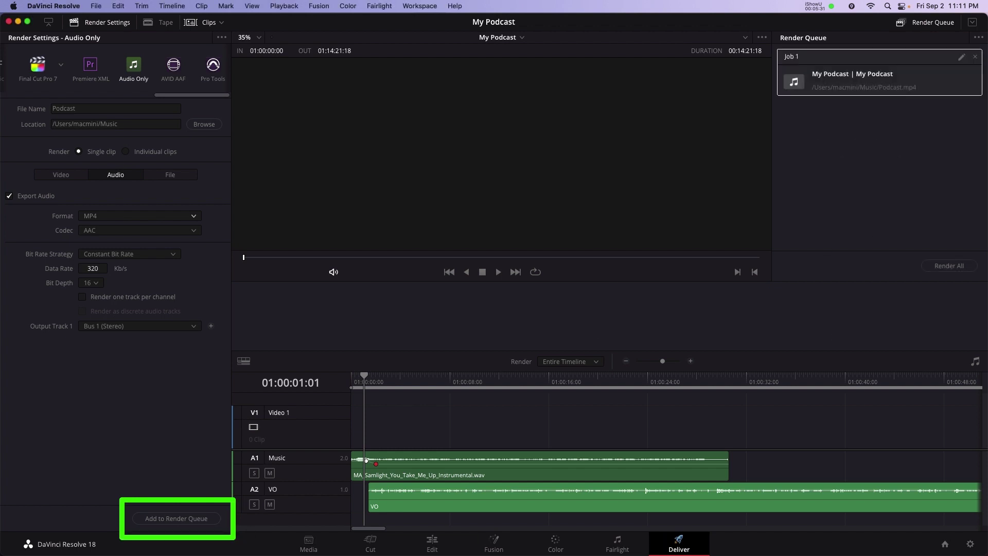
Add the Podcast.mp4 export as Job 1 and render it until it completes
key("ctrl+shift+c")
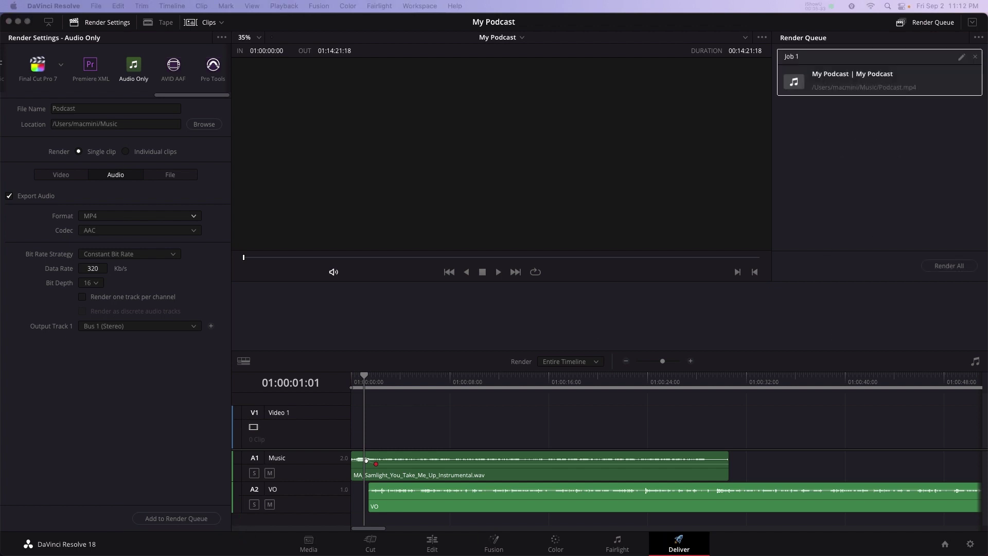
left_click_drag(894, 240, 983, 289)
In Preferences' Video and Audio I/O, choose Scarlett 6i6 USB for both audio input and output
left_click(59, 7)
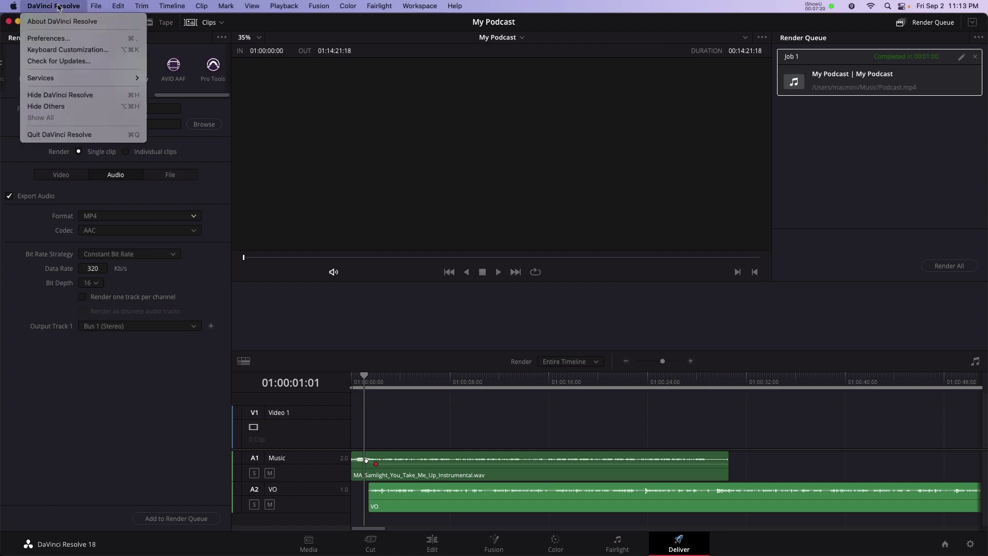
left_click(82, 41)
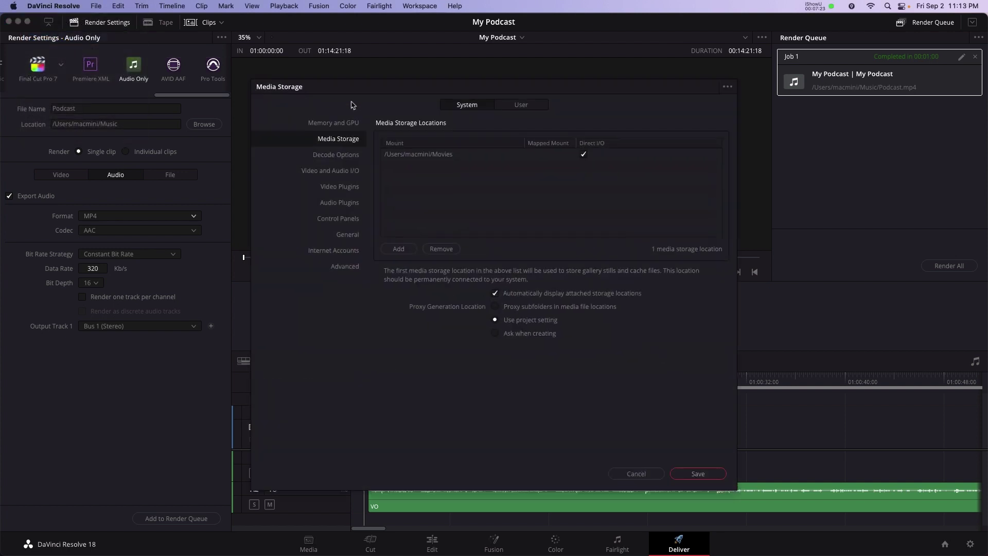
left_click(354, 176)
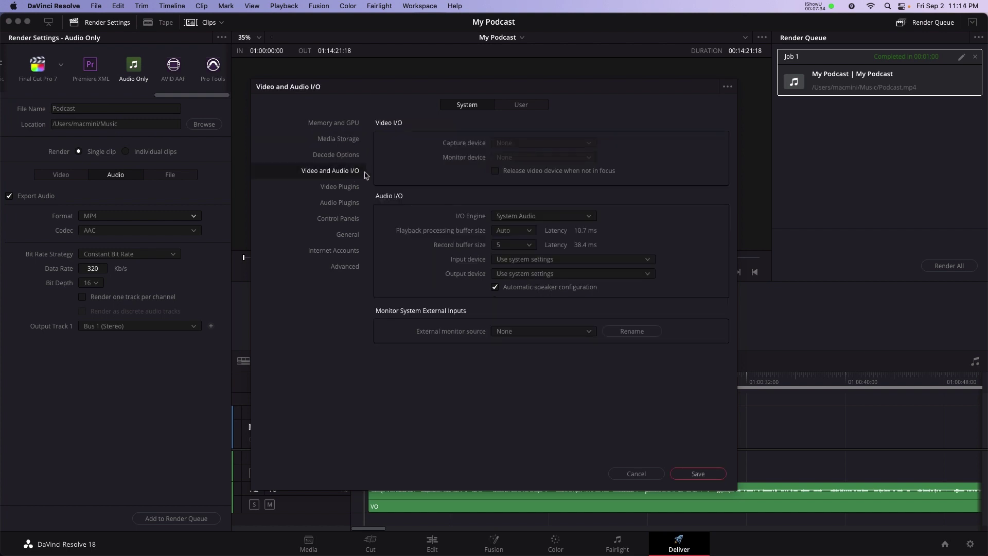
left_click(641, 262)
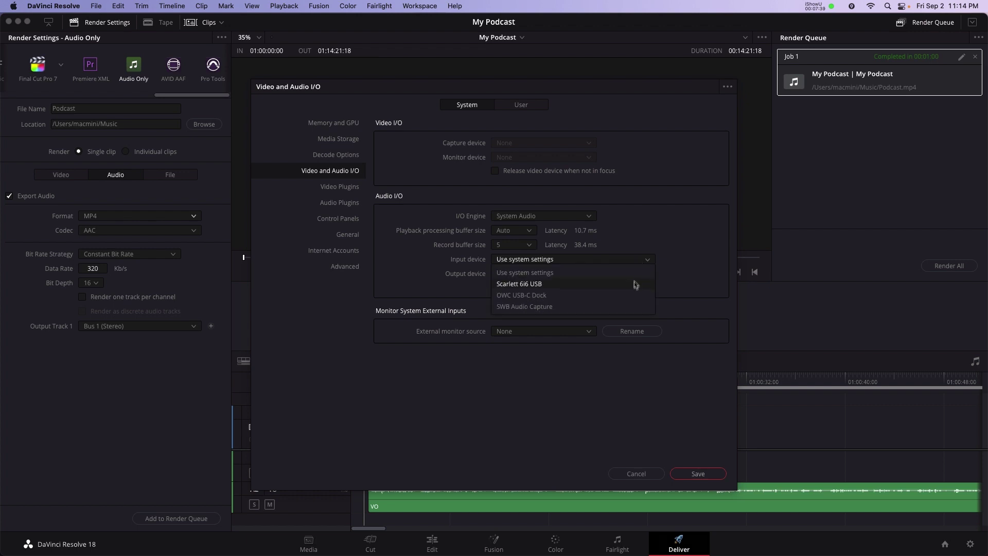
left_click(635, 285)
left_click(639, 276)
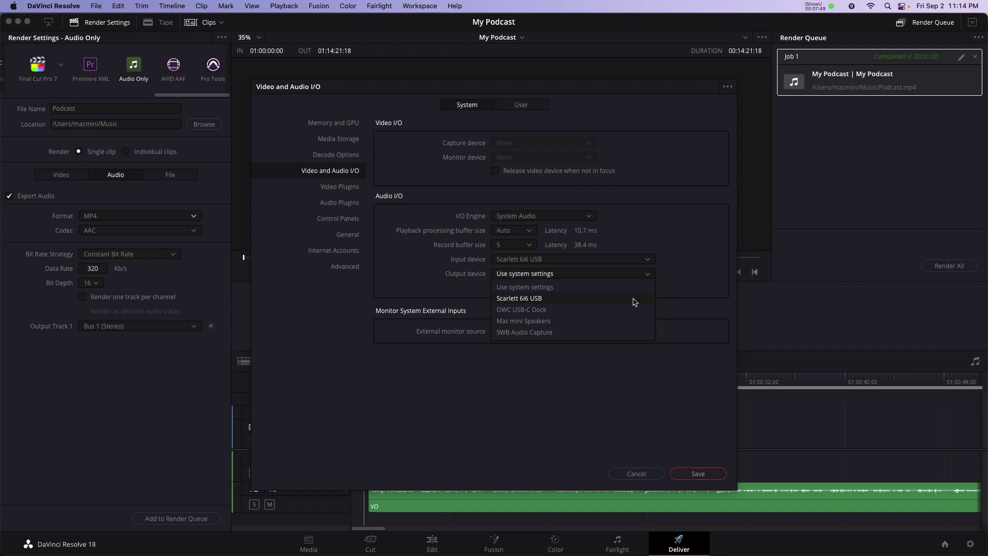
left_click(635, 298)
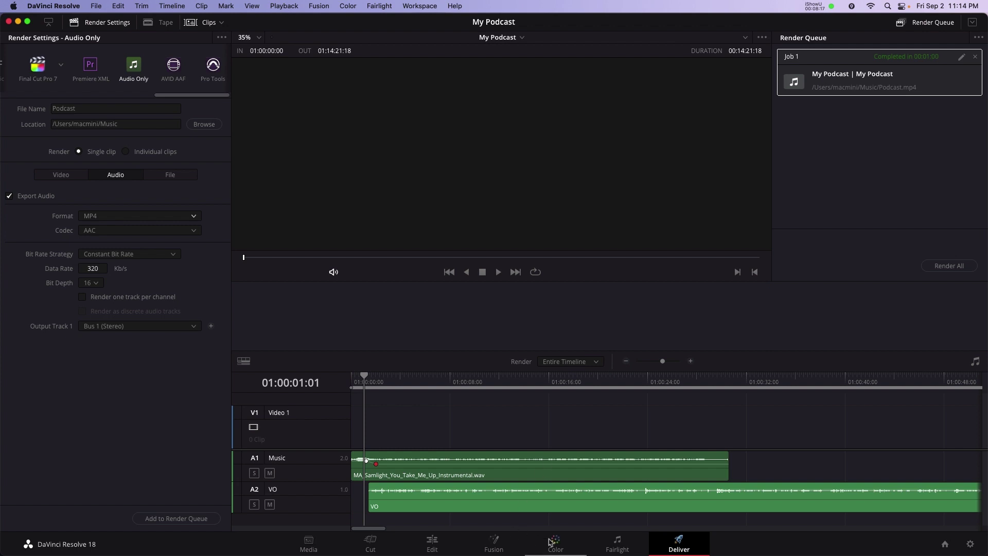
Back on the Fairlight page, create a new timeline named 'Episode 2'
left_click(617, 541)
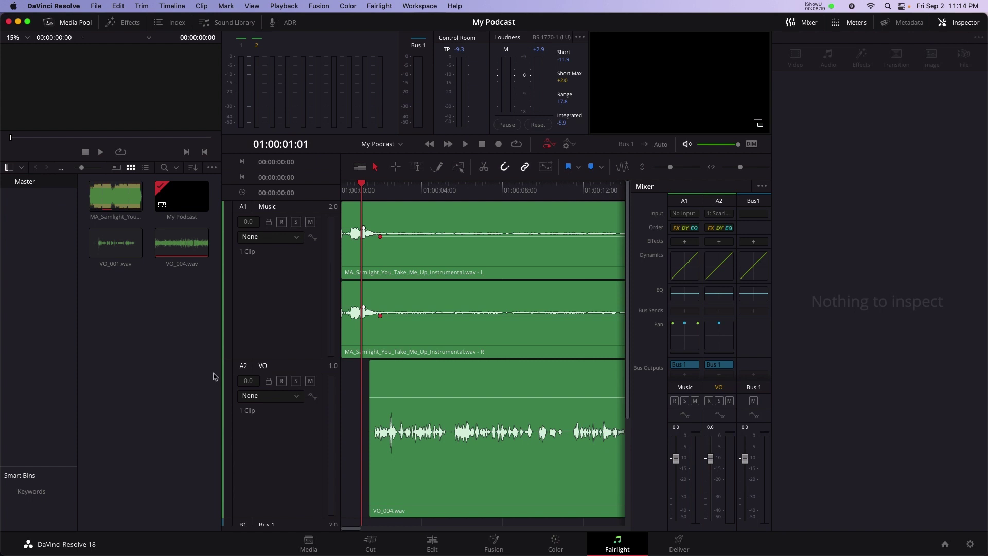
left_click(97, 6)
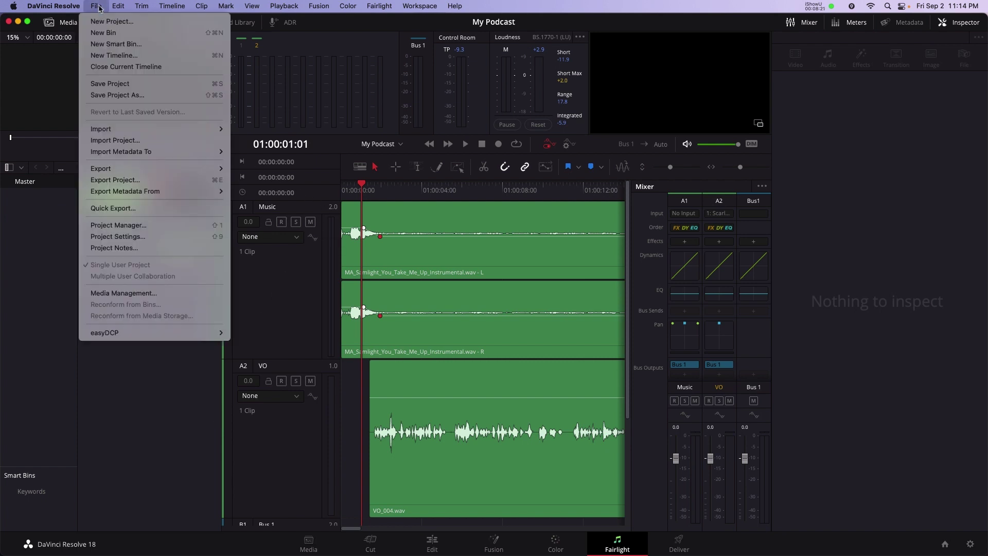
left_click(110, 57)
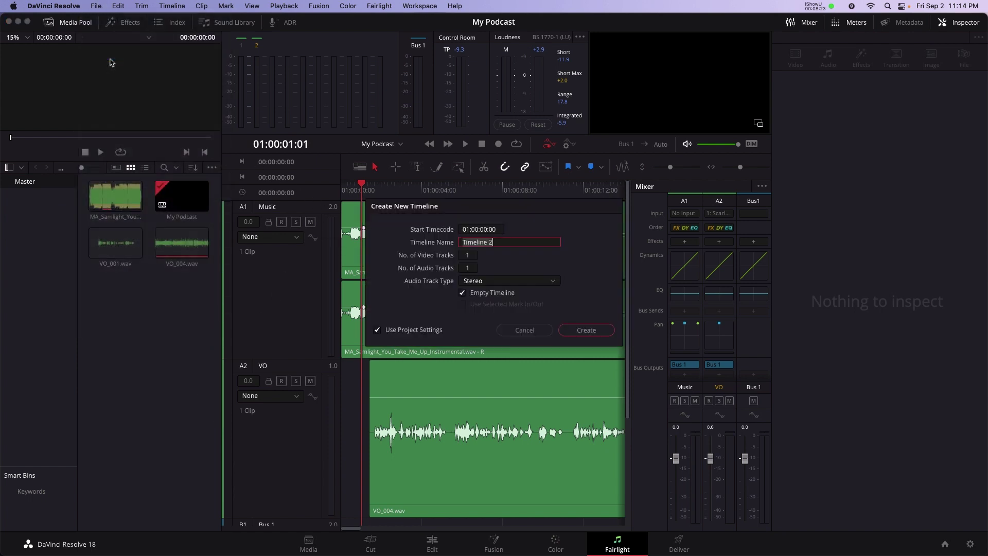
type("Episode 2")
key("Return")
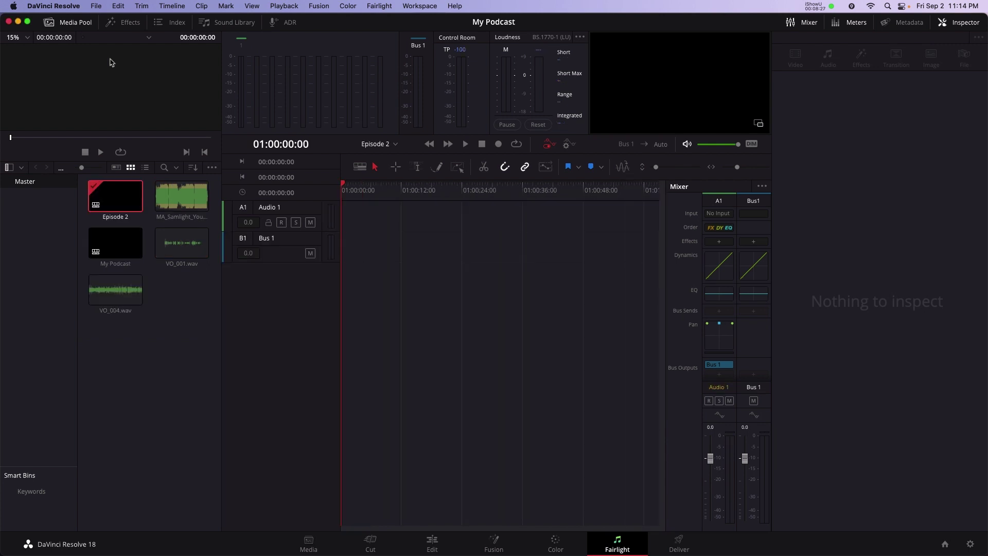
Paste the copied Samlight instrumental music clip from My Podcast onto Episode 2's track A1
double_click(119, 252)
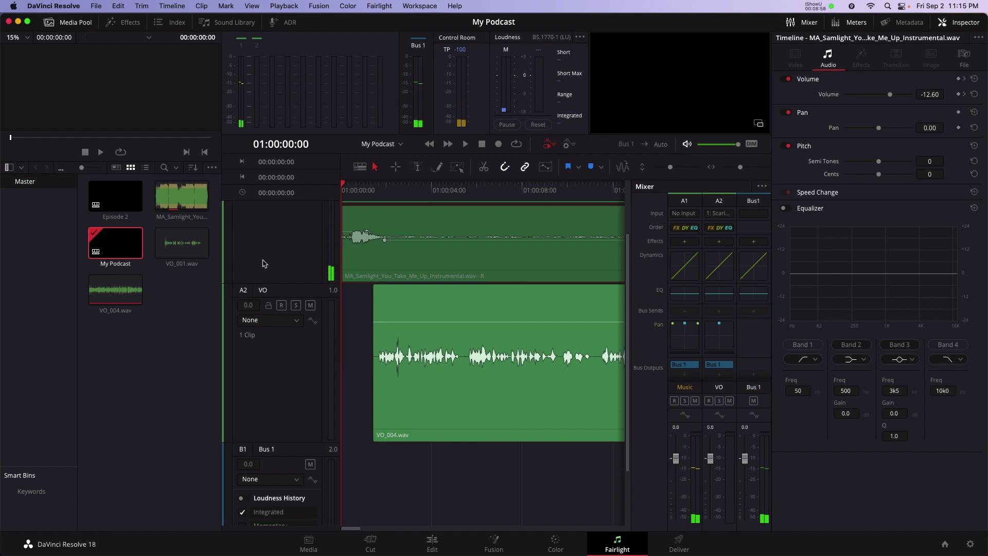
double_click(113, 205)
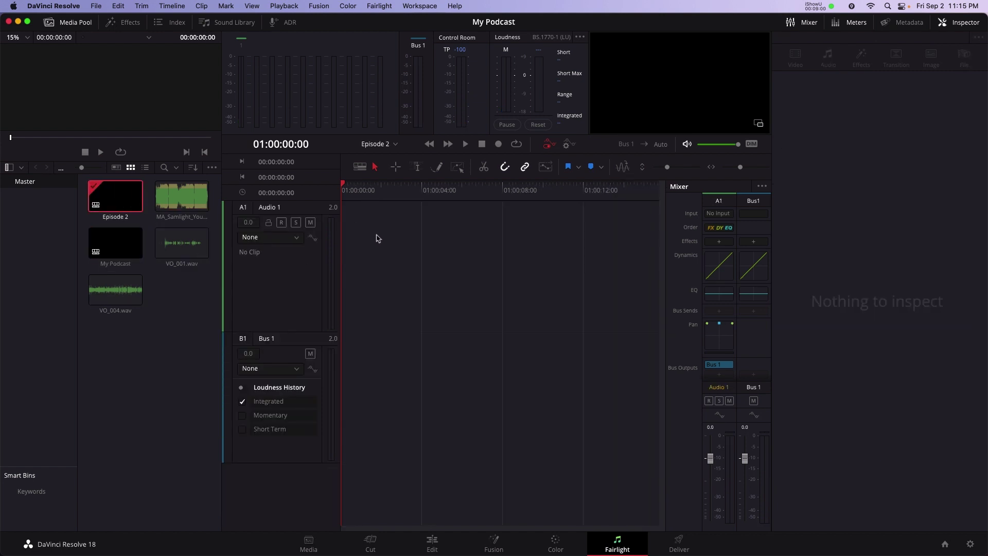
right_click(370, 263)
left_click(402, 276)
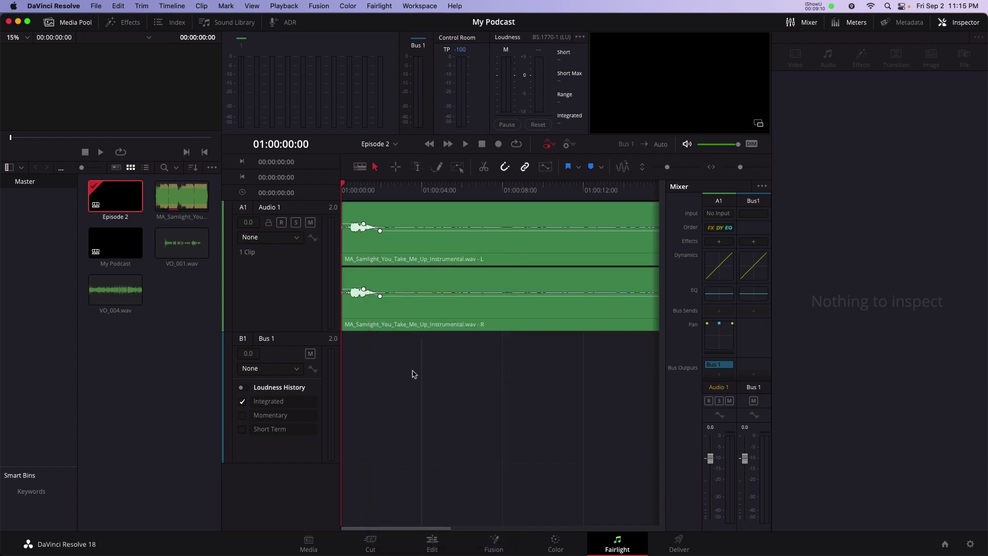